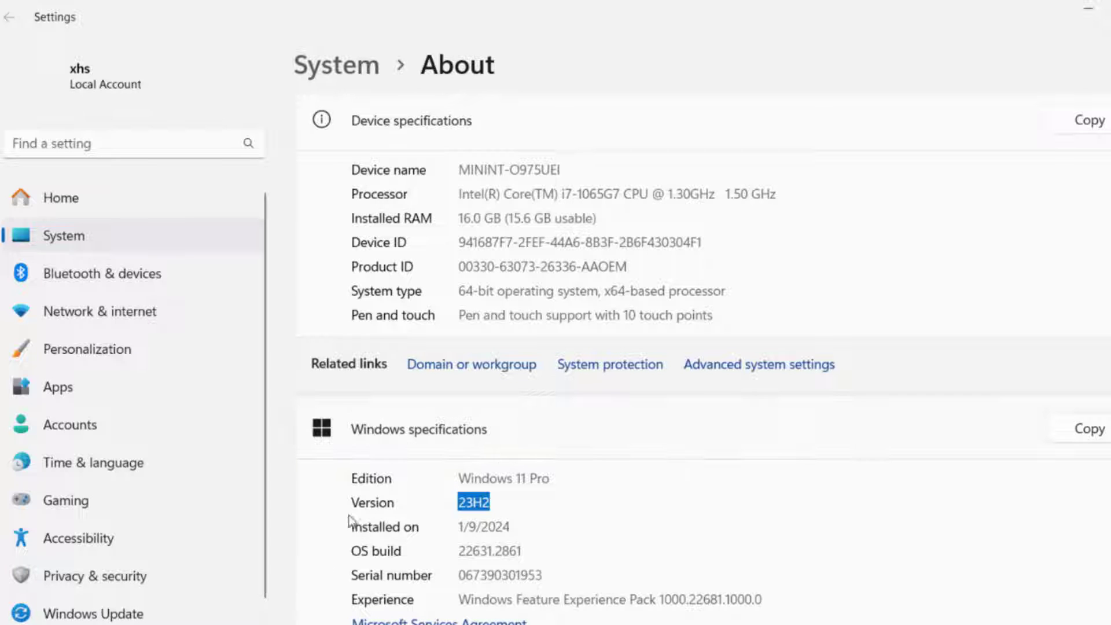
Open the Windows Update page and run a fresh check so it reports up to date
click(173, 615)
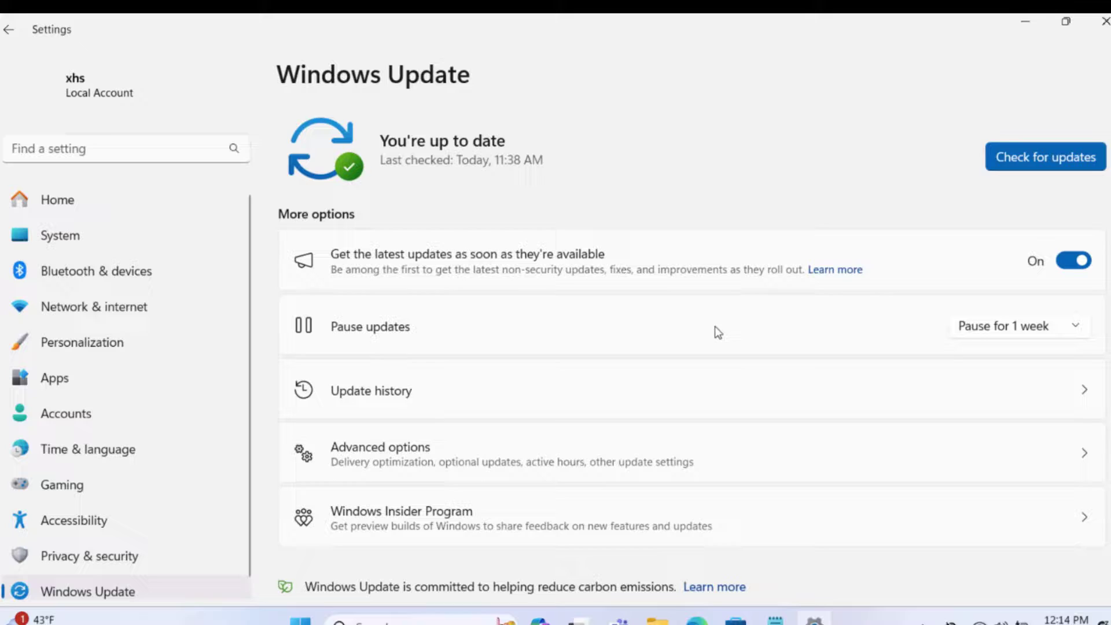
click(1027, 157)
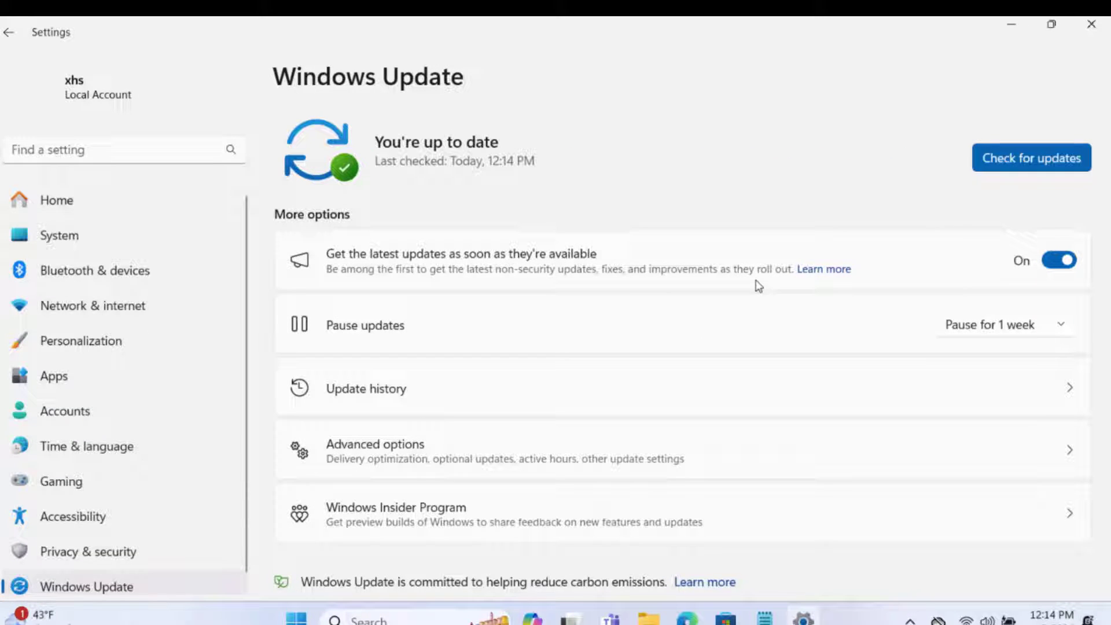
Close Settings and open the Windows folder on drive C: in File Explorer
click(1088, 28)
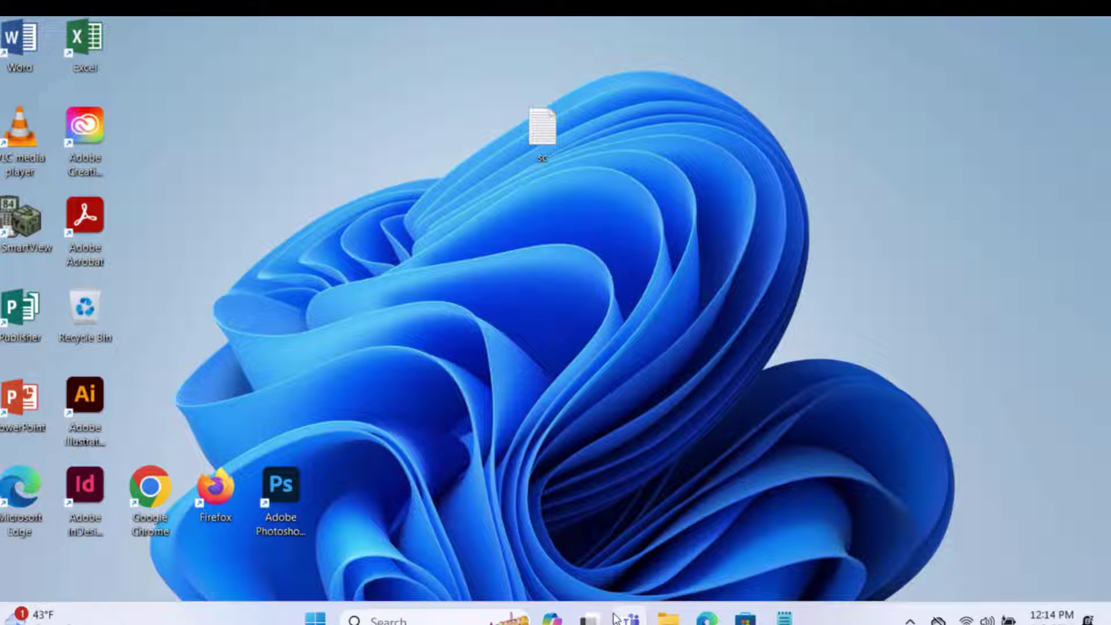
click(668, 617)
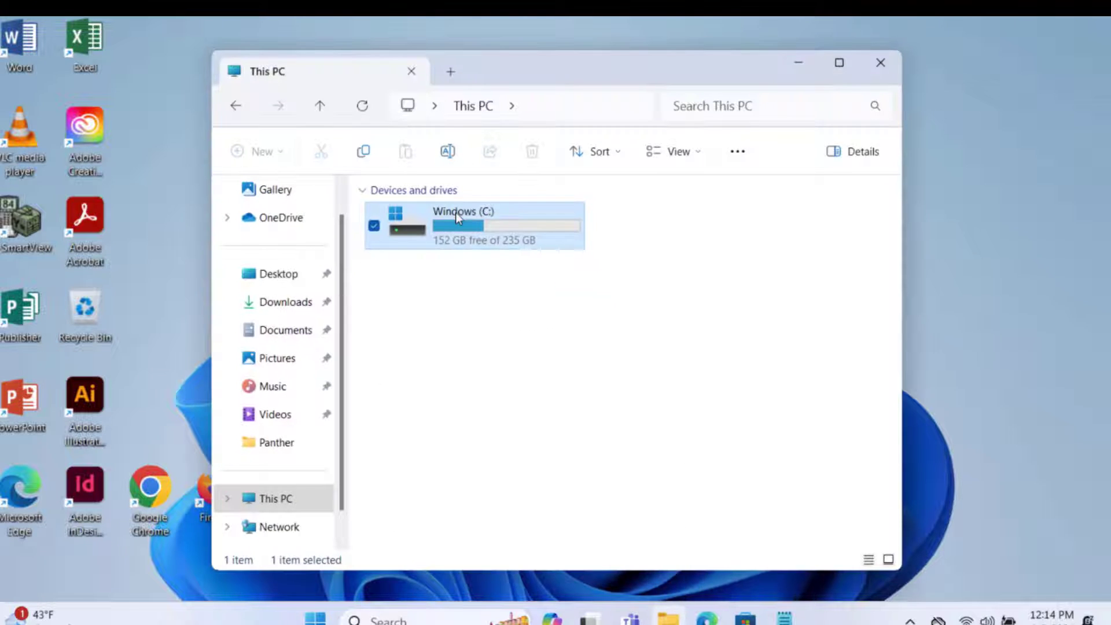
double_click(456, 213)
scroll(451, 347, down, 1)
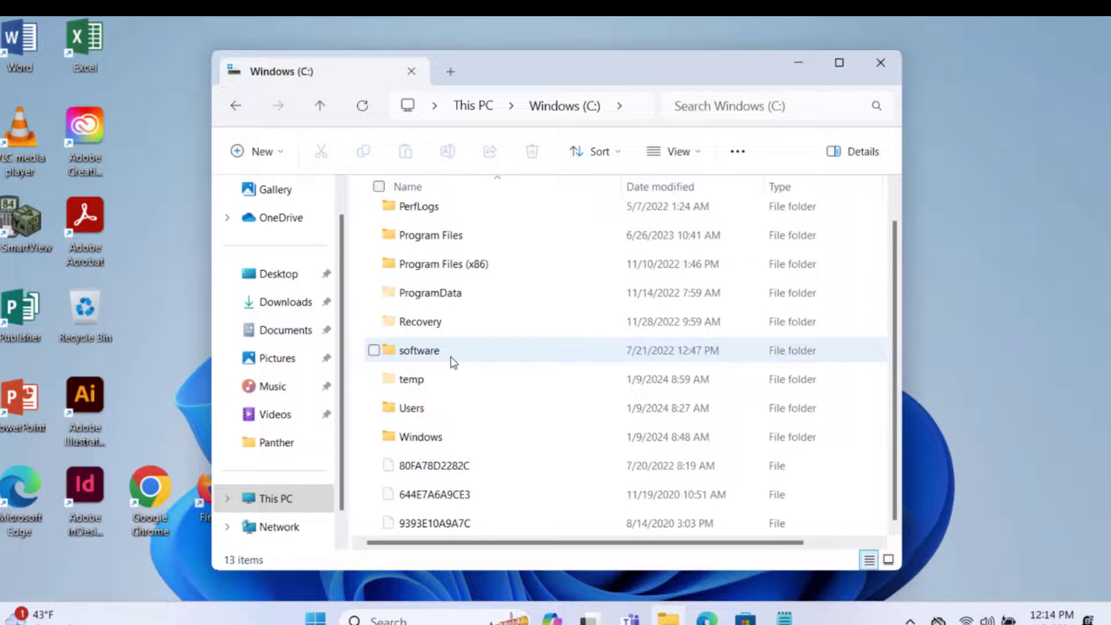
double_click(420, 438)
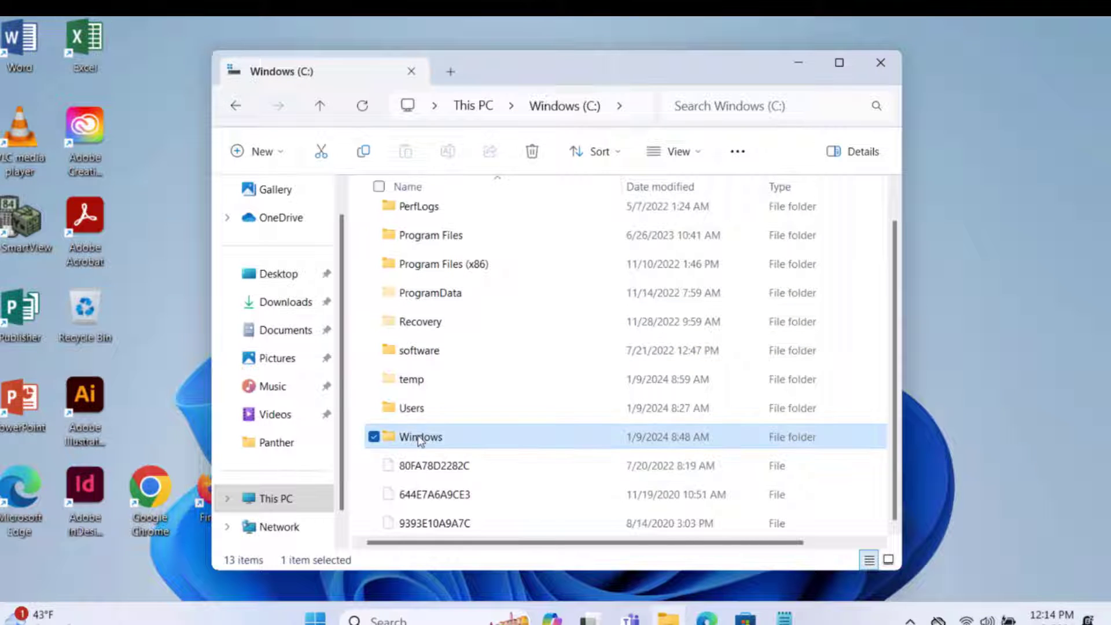
Go into System32 and open the Sysprep folder
scroll(463, 428, down, 15)
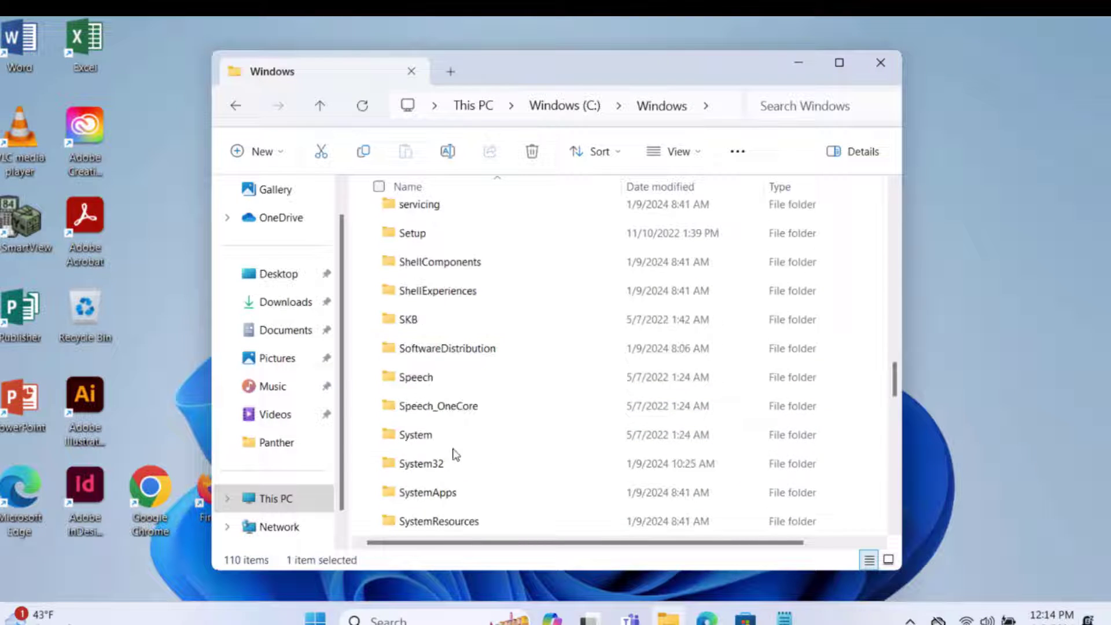
click(423, 460)
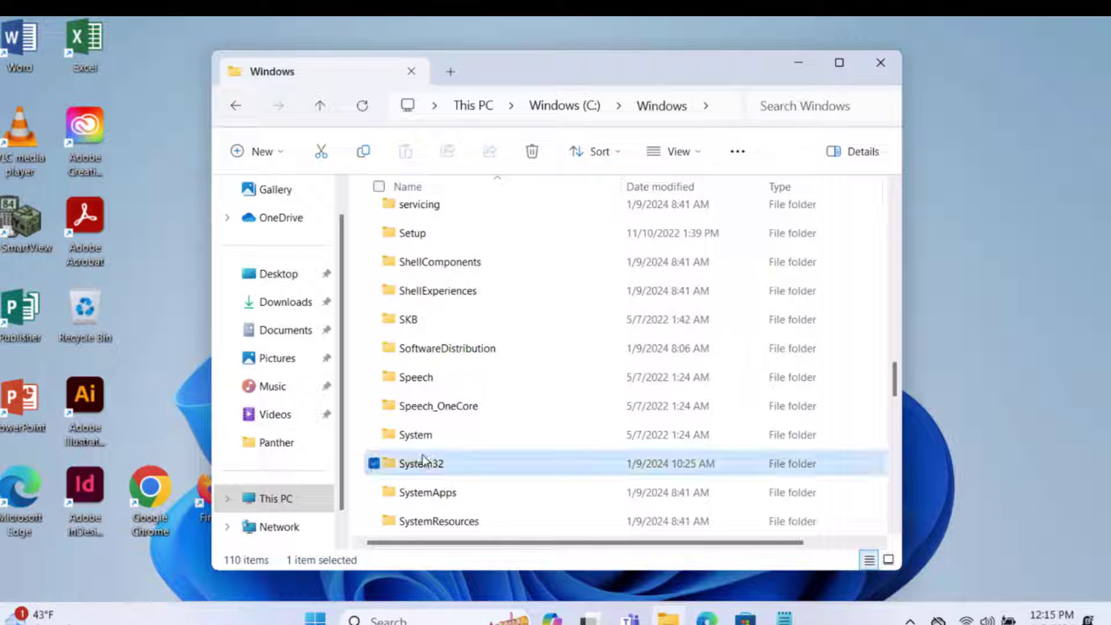
double_click(423, 461)
click(422, 341)
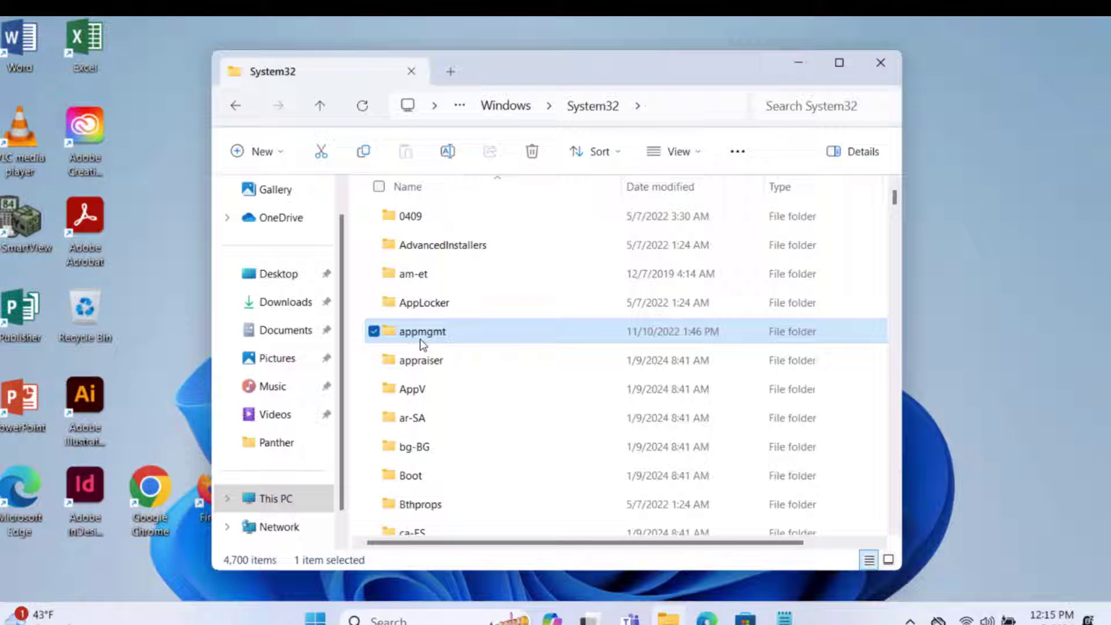
key(s)
scroll(434, 371, down, 5)
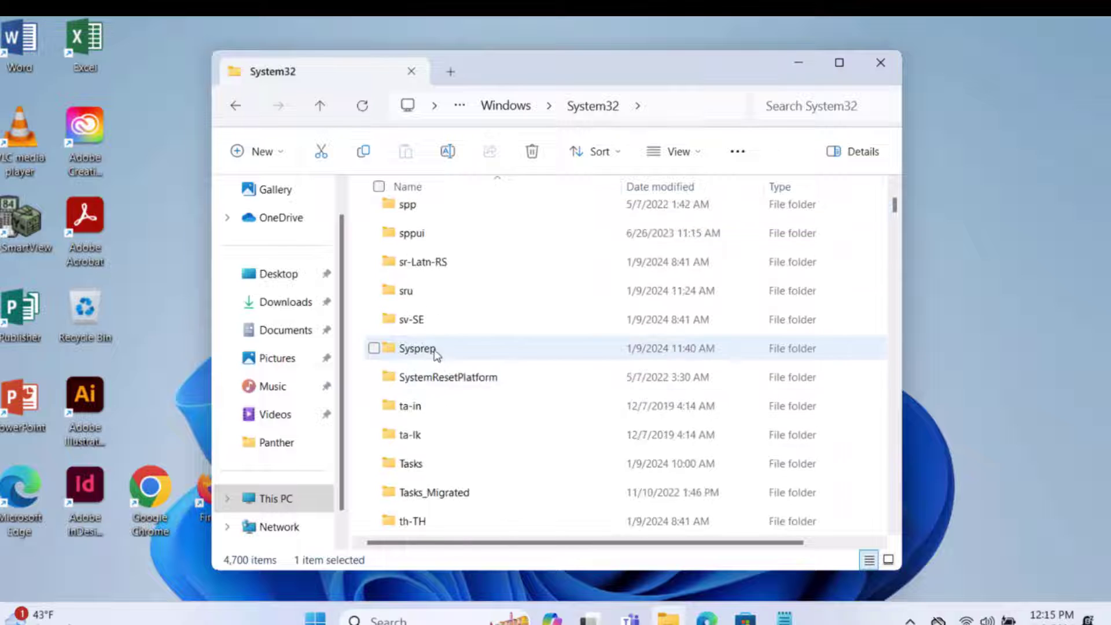
click(435, 351)
double_click(436, 352)
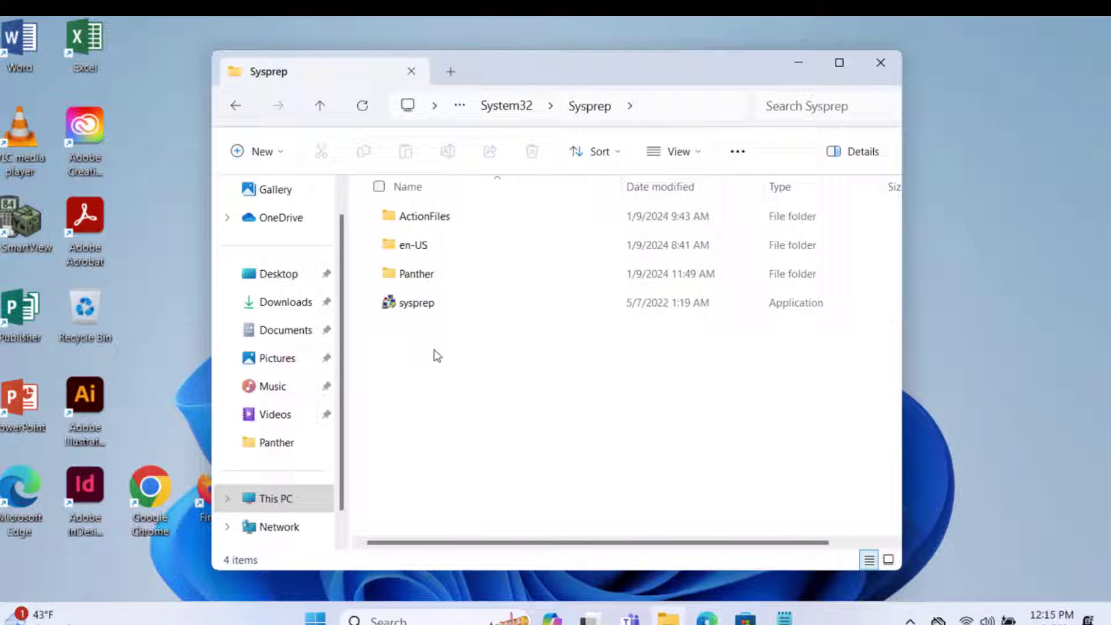
Launch sysprep.exe and run it with OOBE, Generalize and Shutdown selected
double_click(425, 307)
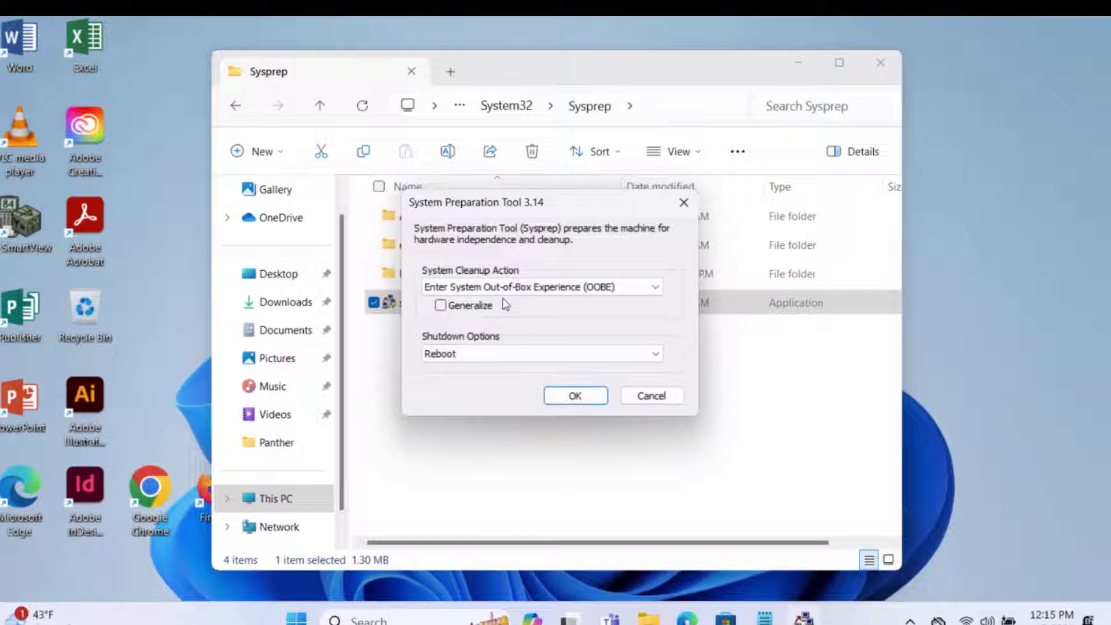
click(456, 286)
click(445, 285)
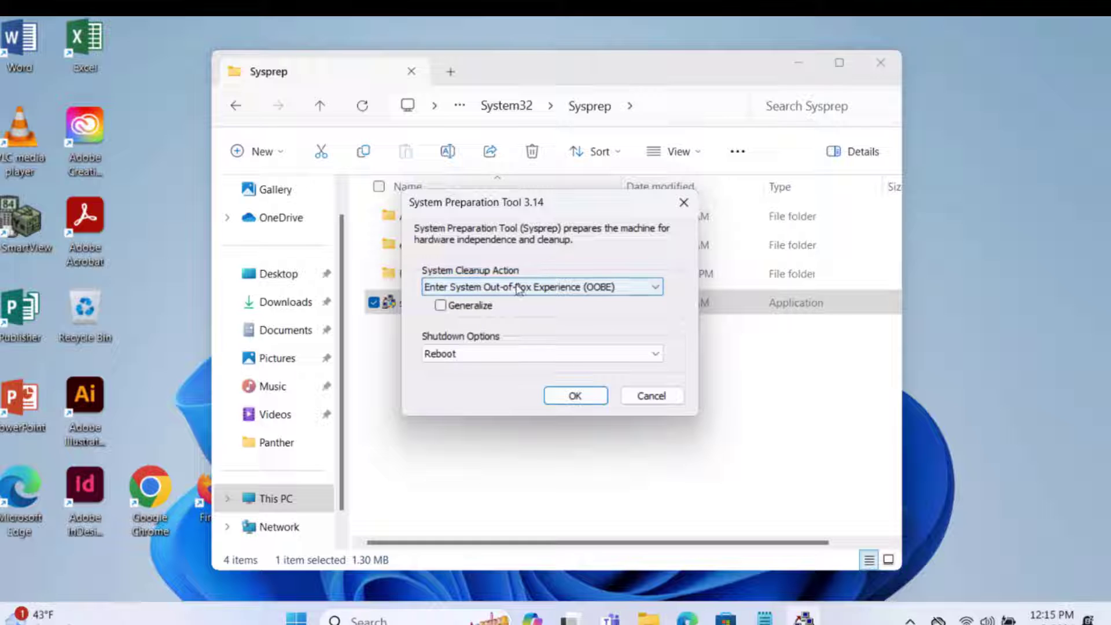
click(446, 310)
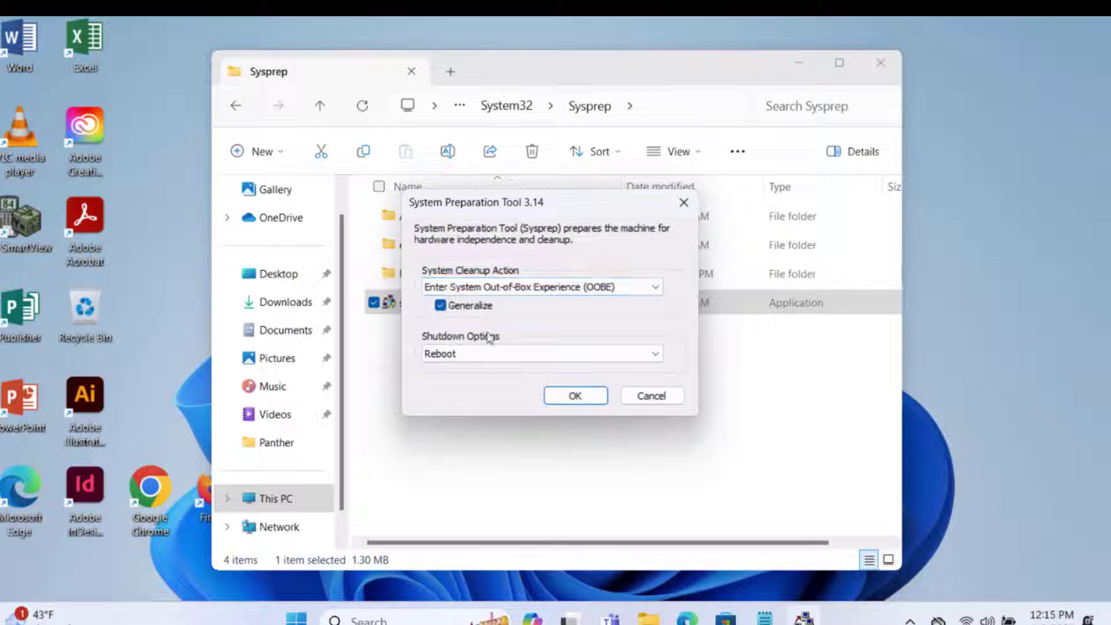
click(493, 355)
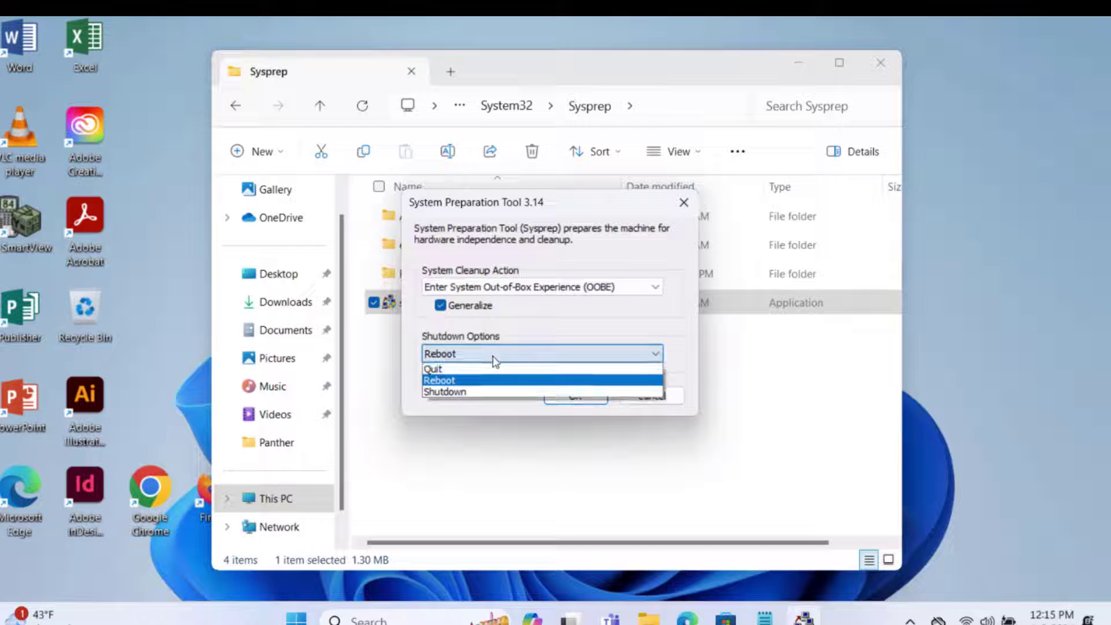
click(484, 392)
click(568, 397)
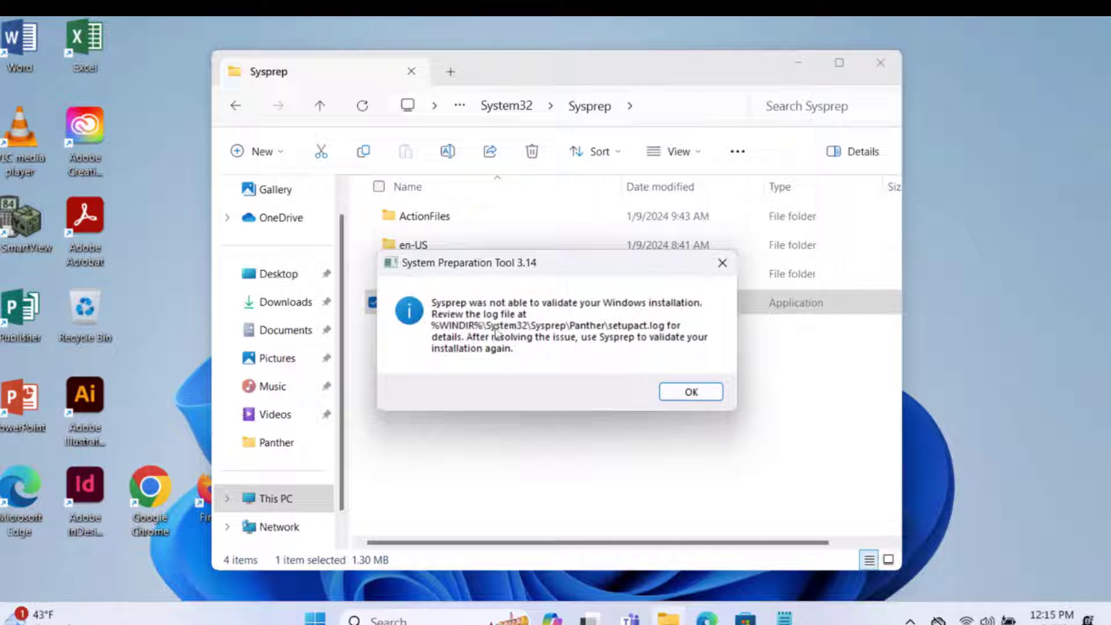
Dismiss the error and open Panther\setuperr.log in a widened Notepad window
click(690, 394)
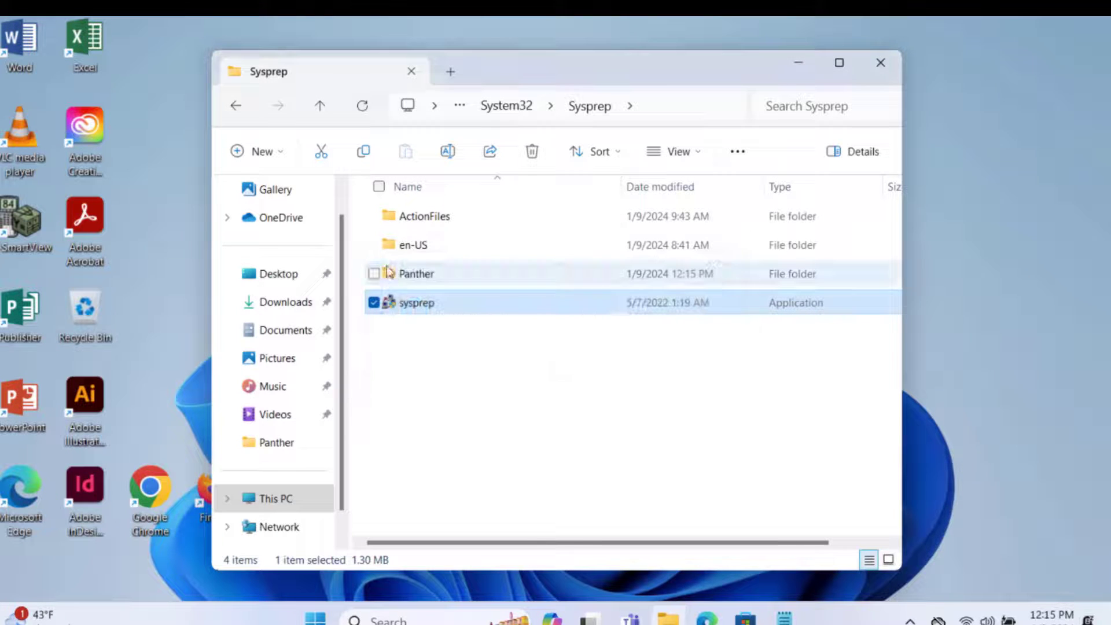
double_click(414, 276)
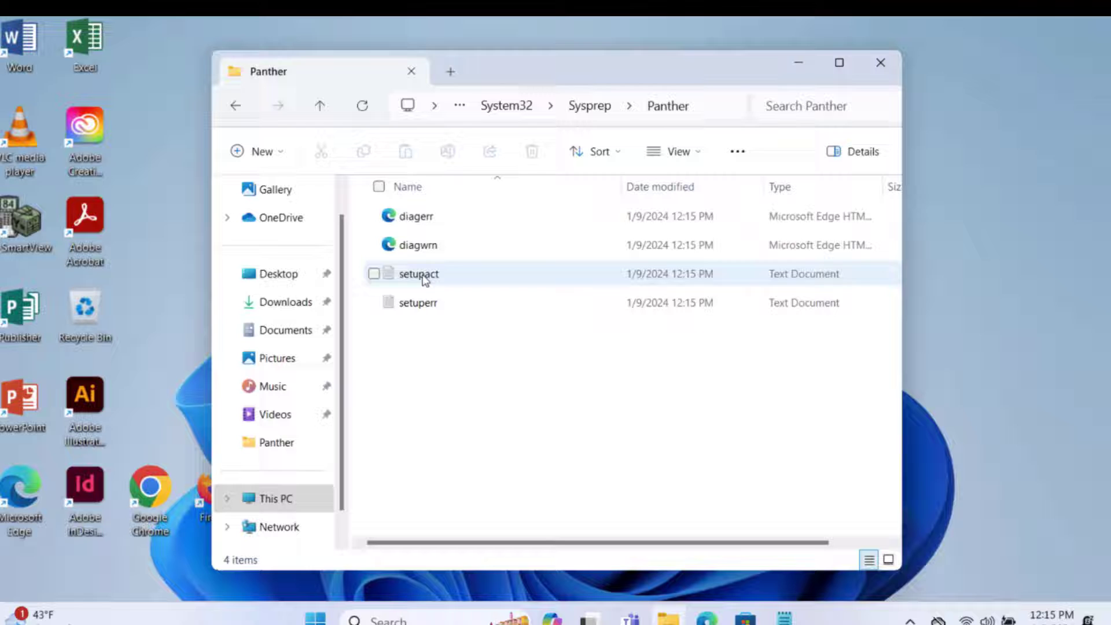
double_click(448, 306)
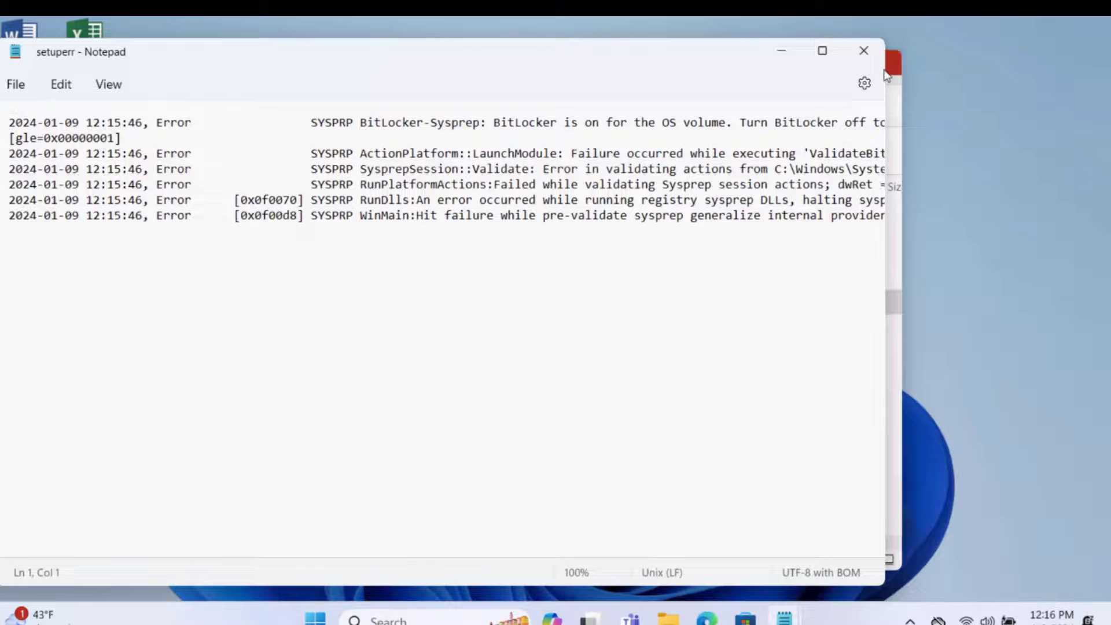
drag(886, 76, 1105, 75)
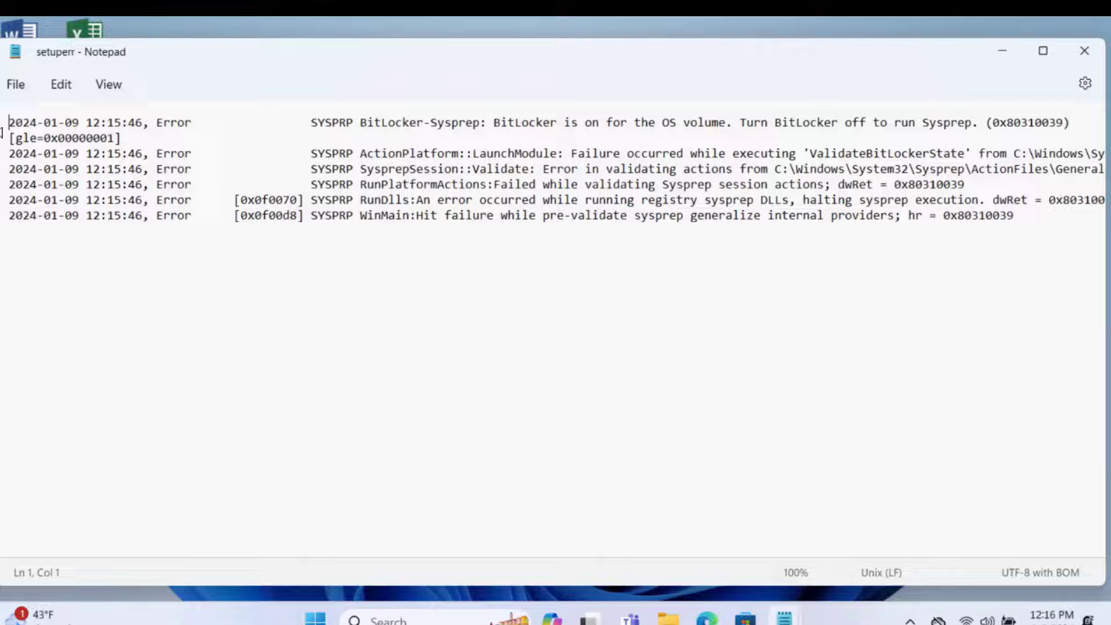
Highlight the log lines saying BitLocker is on and must be turned off for Sysprep
drag(8, 123, 158, 211)
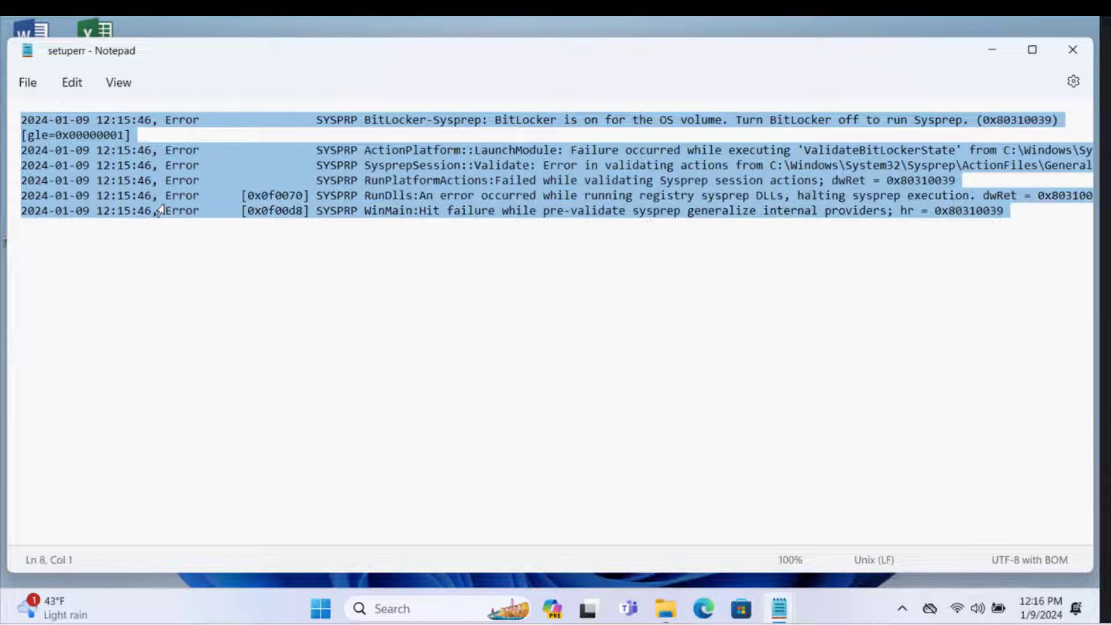
click(405, 135)
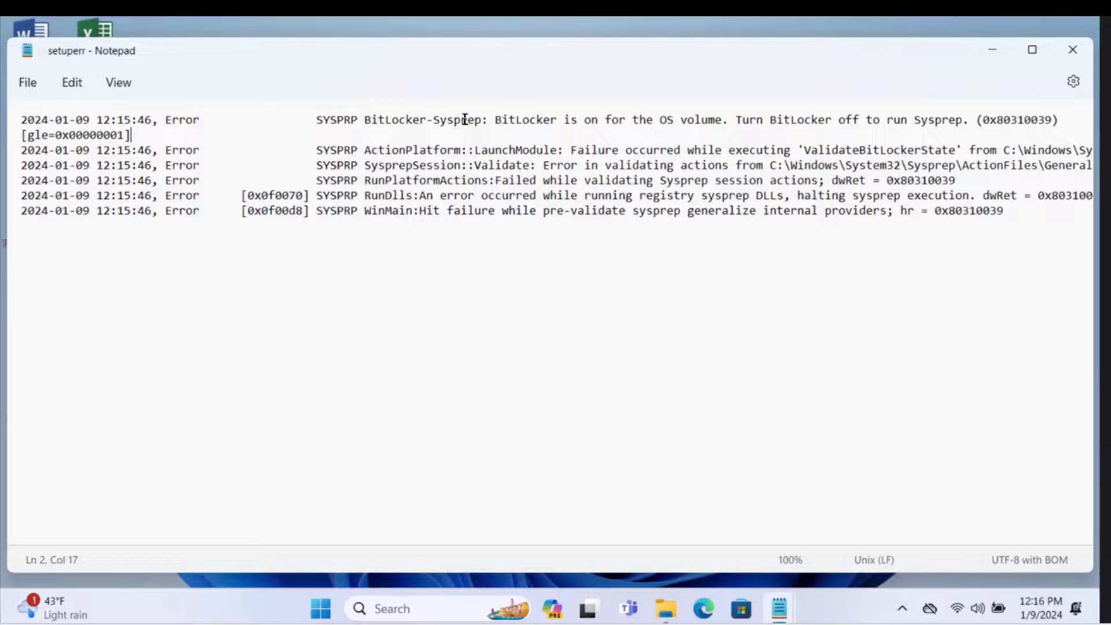
drag(494, 120, 726, 121)
drag(836, 133, 739, 108)
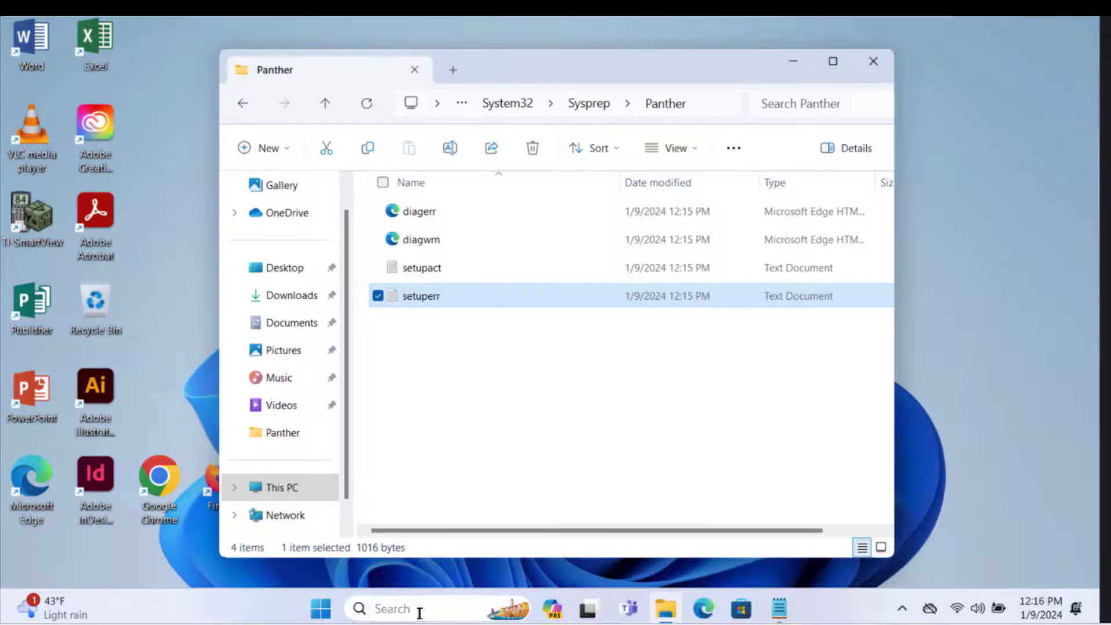
Search 'bitl' to open BitLocker Drive Encryption, review C:'s status, then minimize it
click(389, 607)
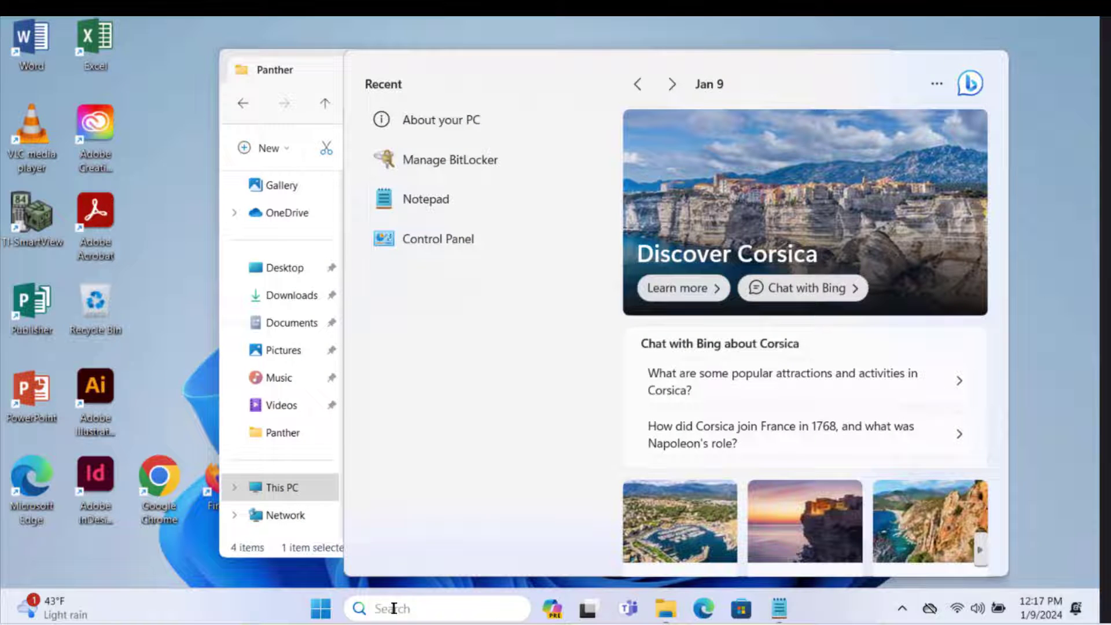
text(bitl)
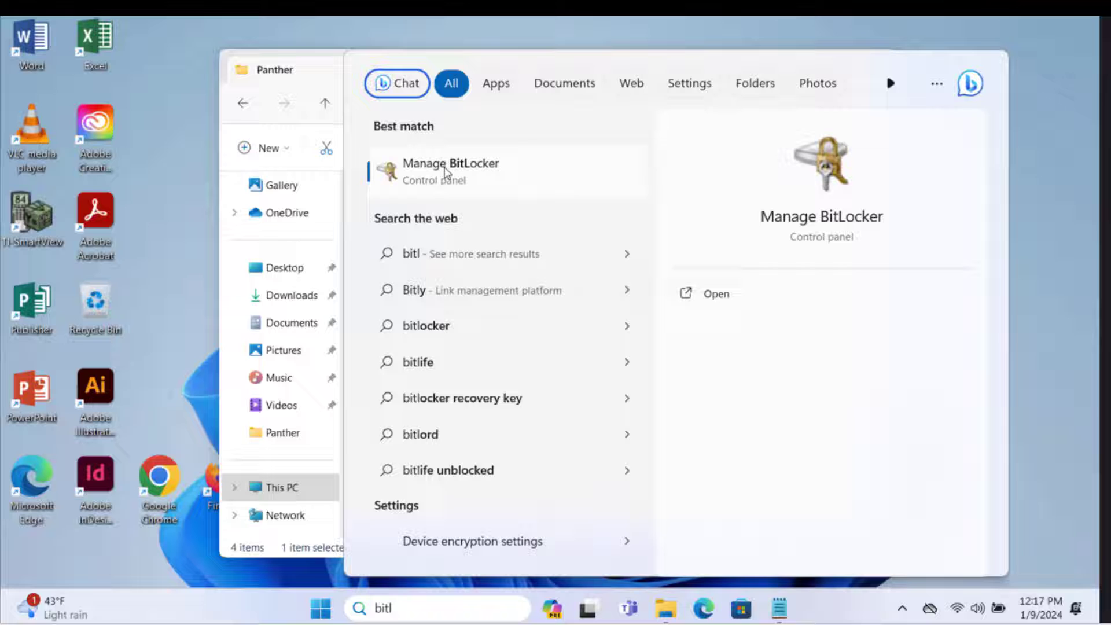
click(446, 172)
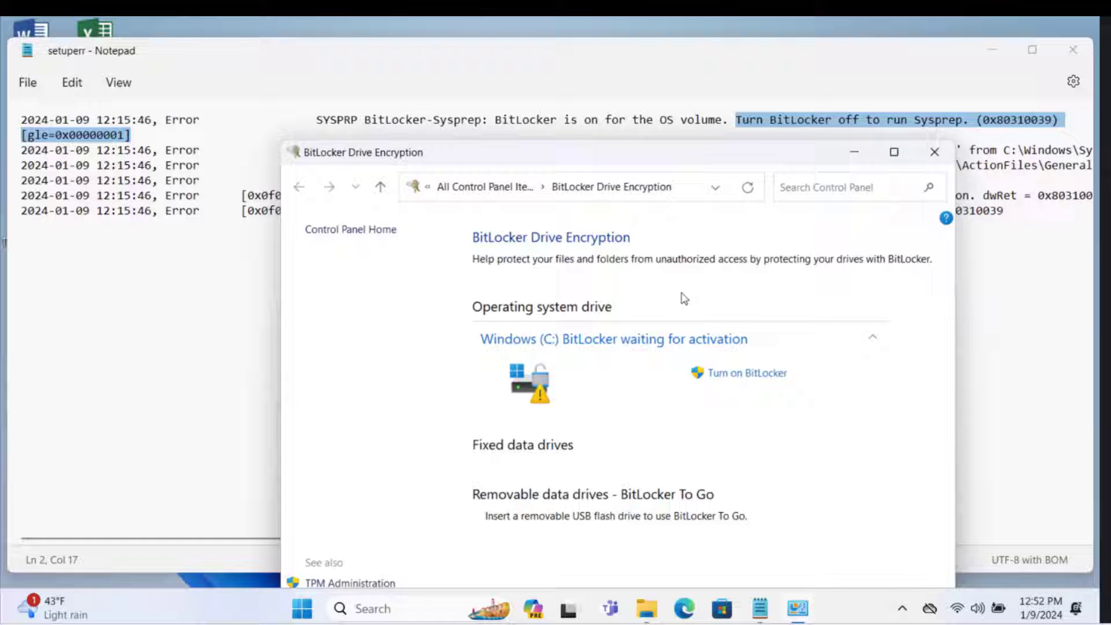
click(854, 155)
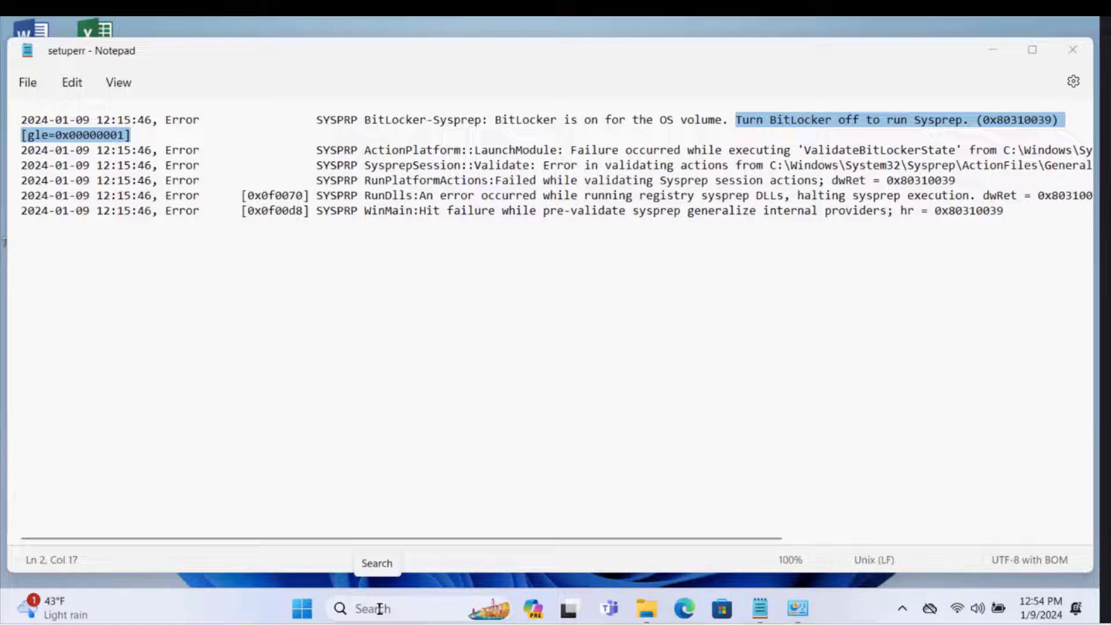
Open an administrator PowerShell and run Disable-Bitlocker -MountPoint 'C:'
click(379, 609)
text(powe)
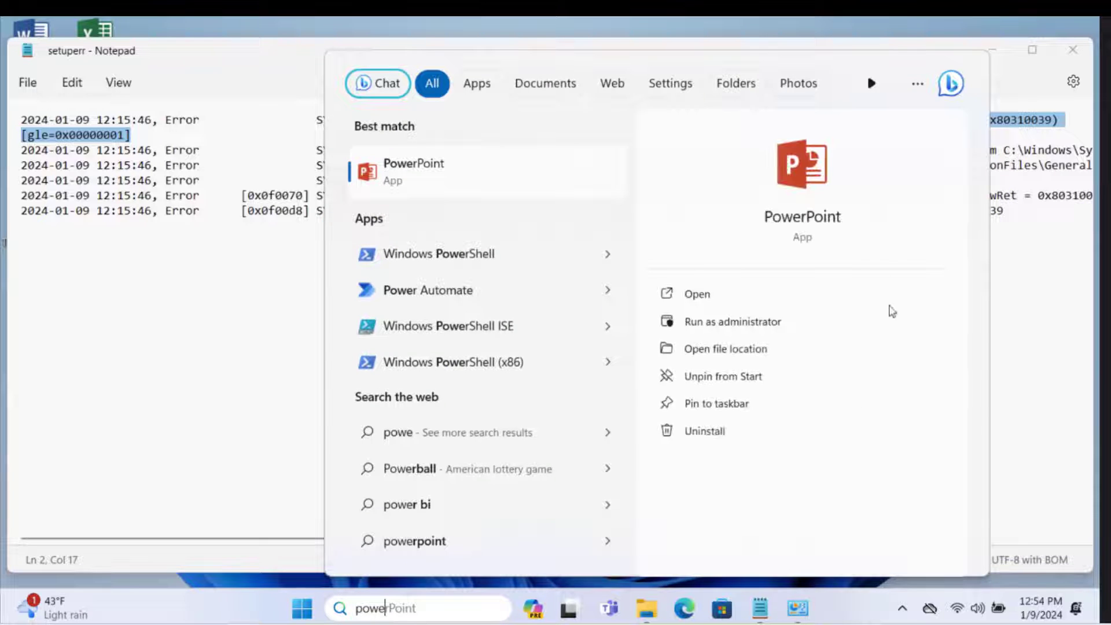
right_click(421, 254)
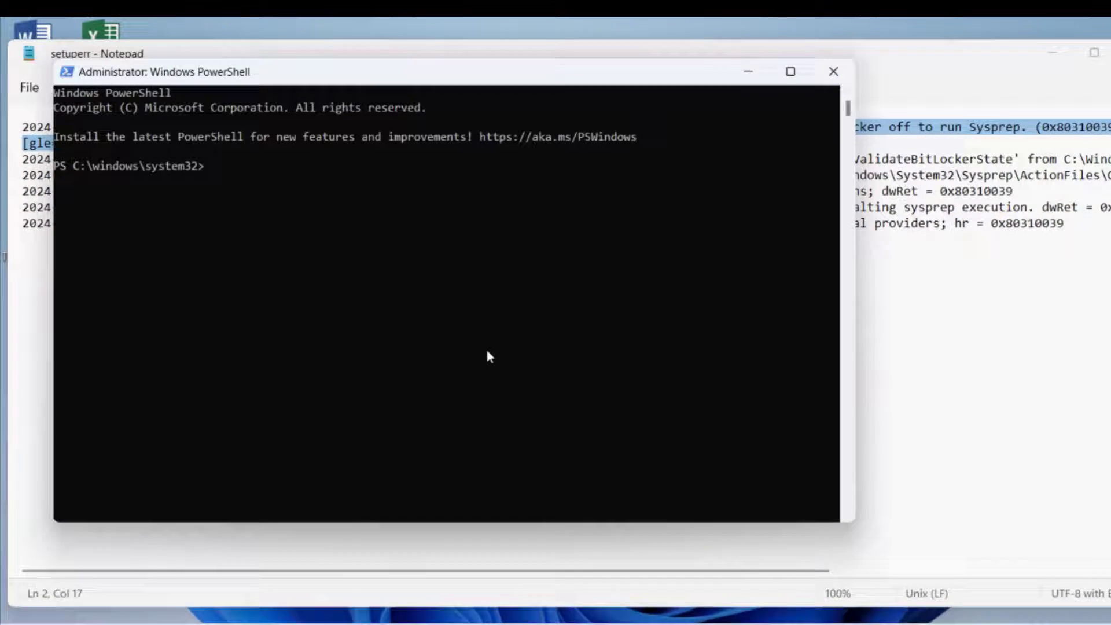
key(Return)
text(Disable-Bitlocker -MountPoint 'C:')
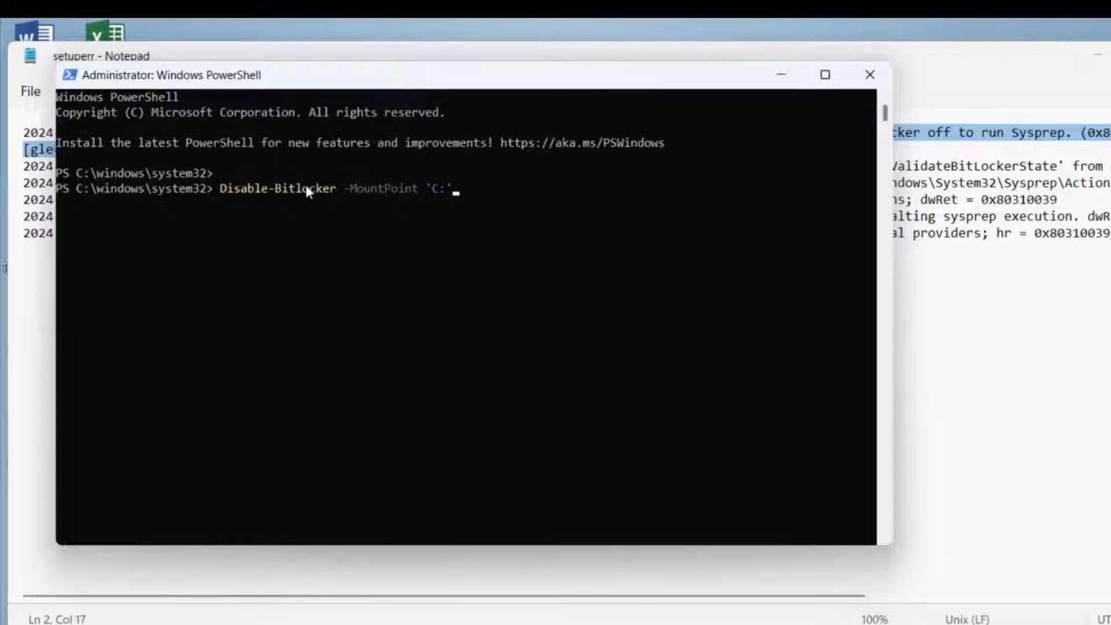
key(Return)
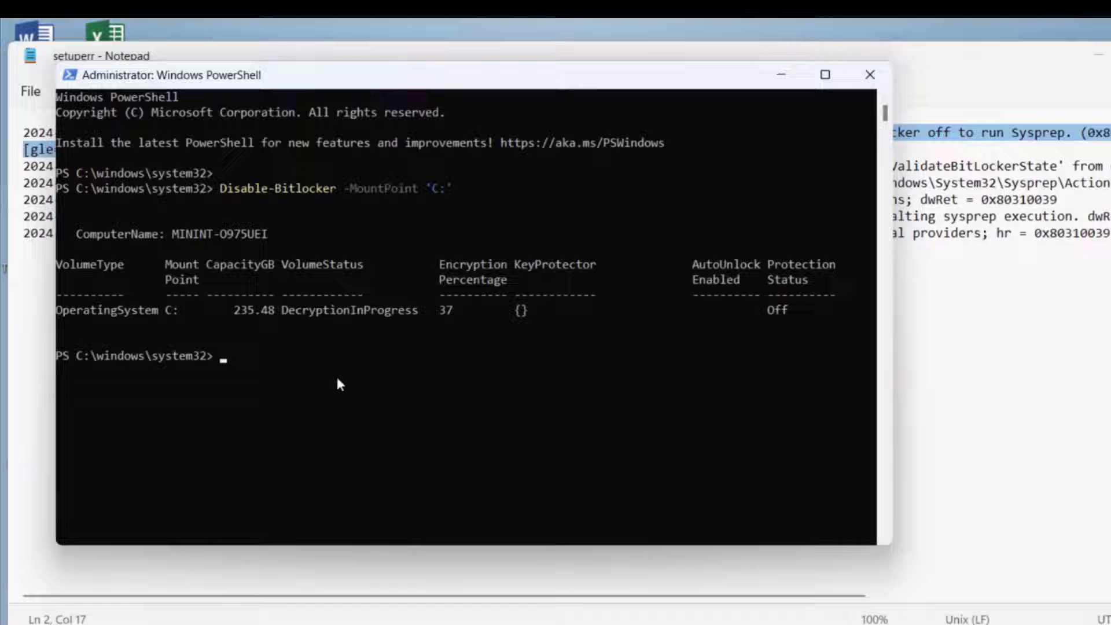
Rerun Disable-Bitlocker until it reports BitLocker is not enabled on C:, and highlight that message
key(Up)
key(Return)
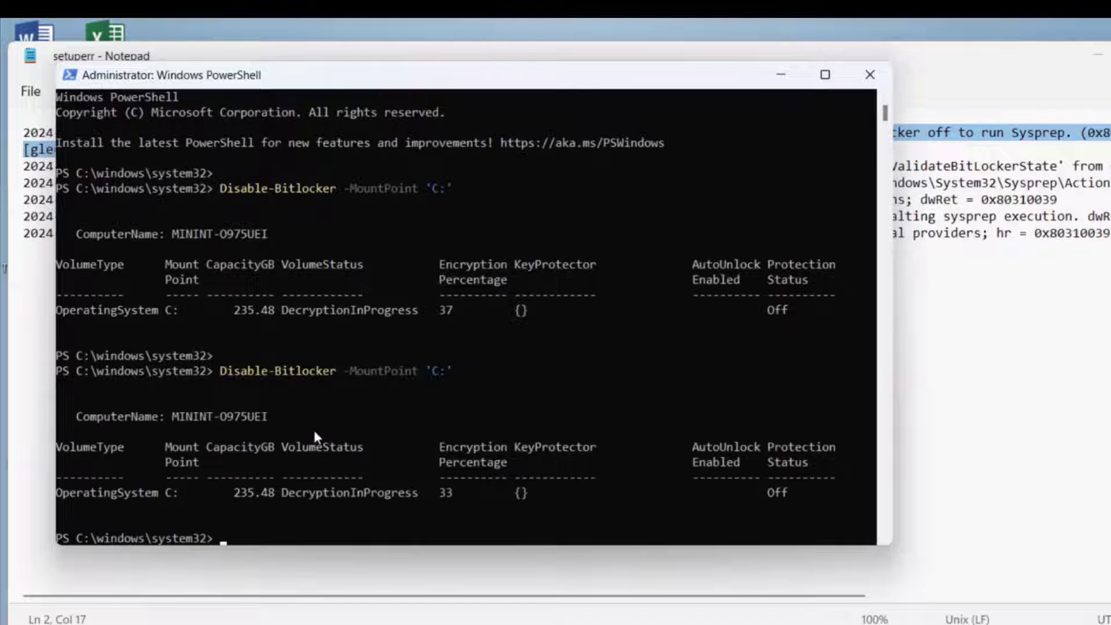
scroll(454, 459, down, 1)
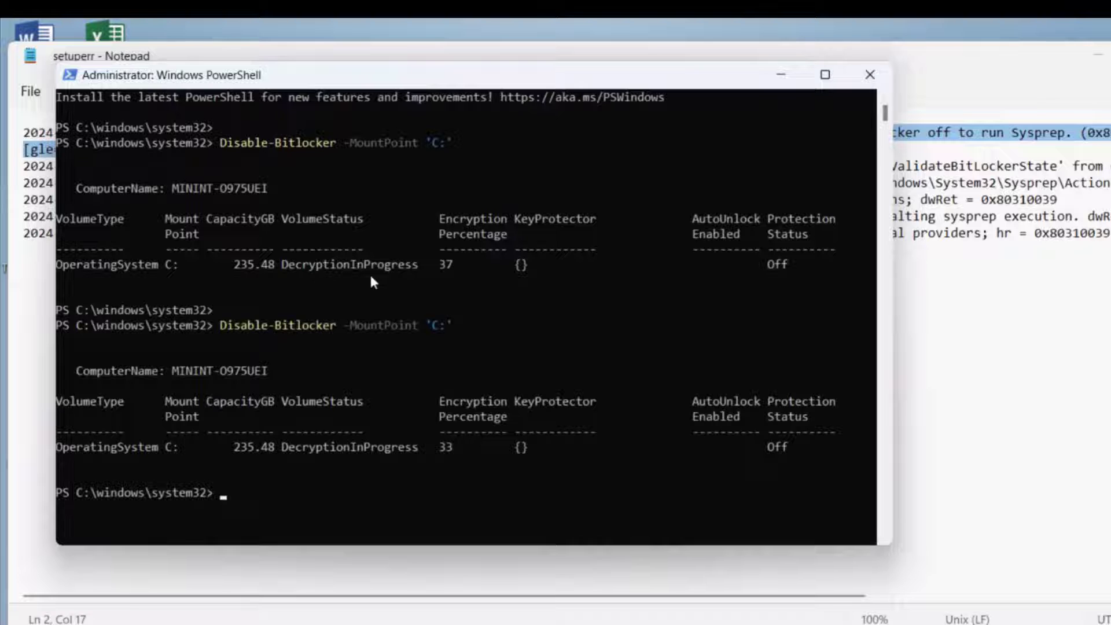
key(Up)
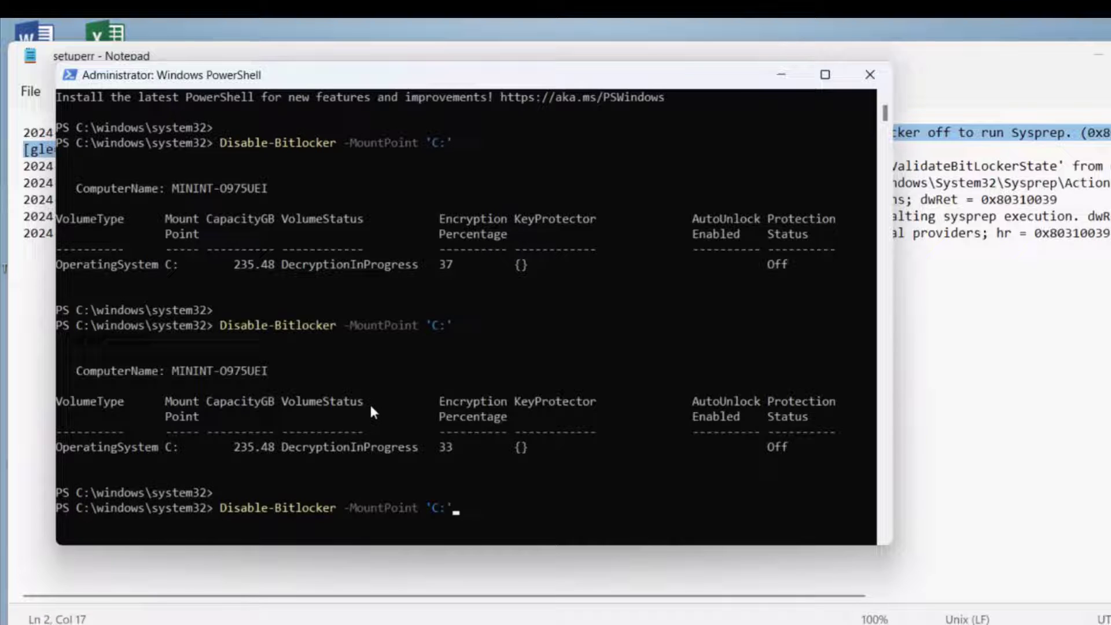
key(Return)
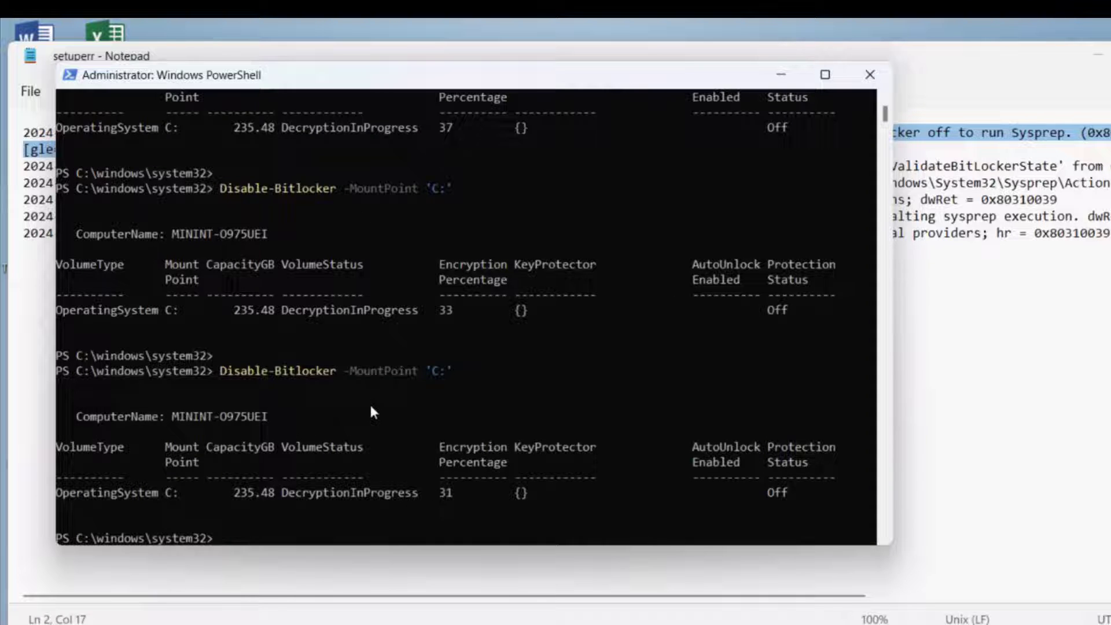
scroll(486, 405, down, 2)
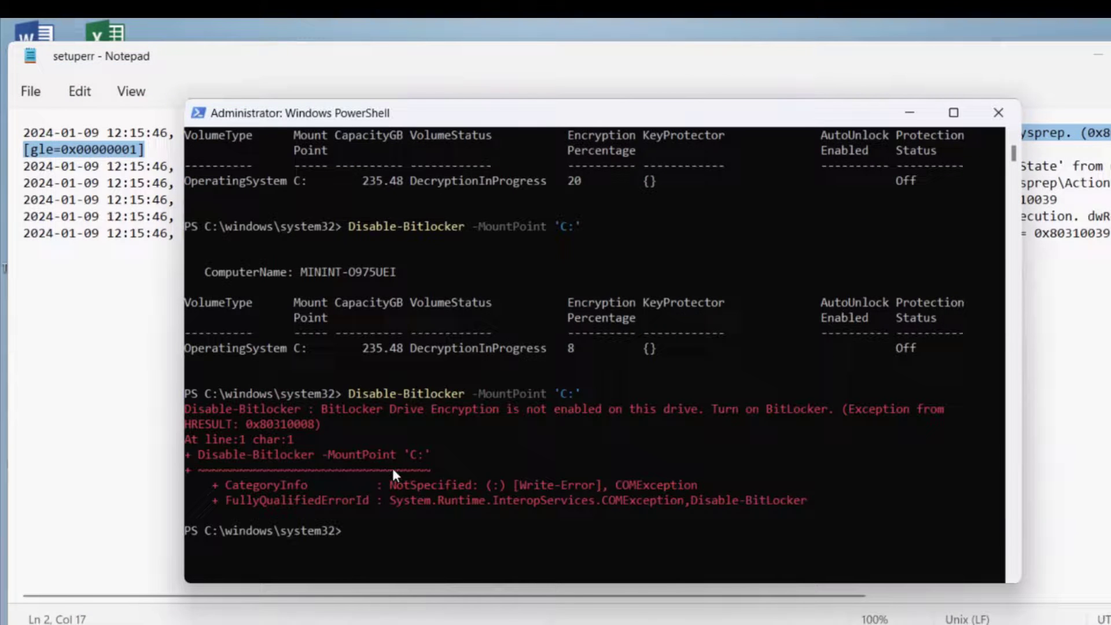
key(Up)
key(Return)
drag(321, 318, 713, 321)
click(591, 287)
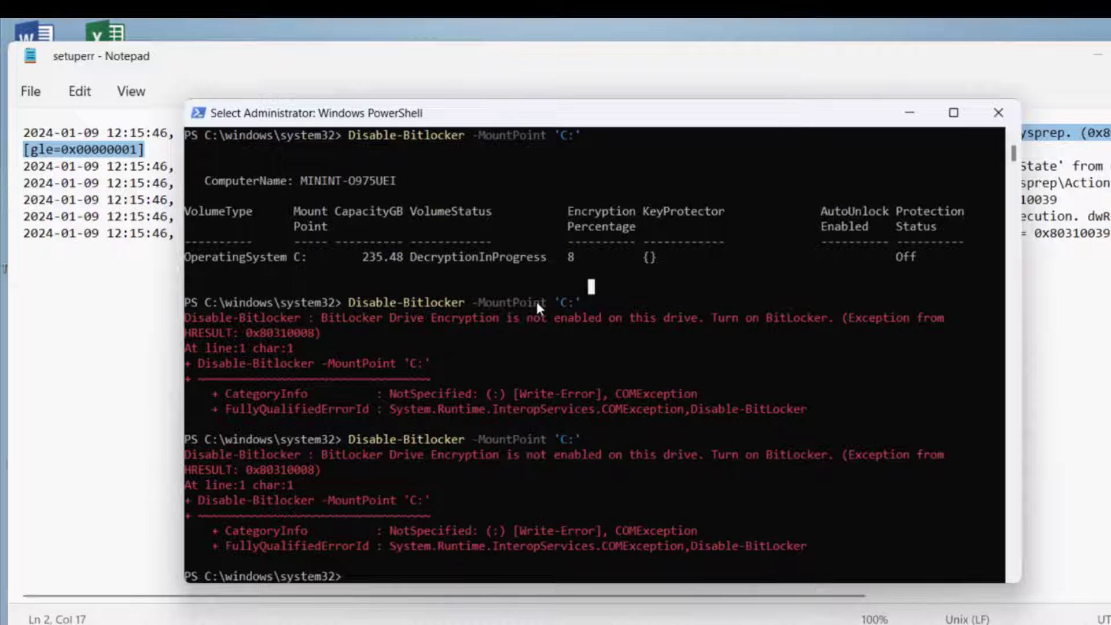
Close PowerShell, relaunch sysprep from the Sysprep folder, and start it with OOBE, Generalize and Shutdown
click(998, 112)
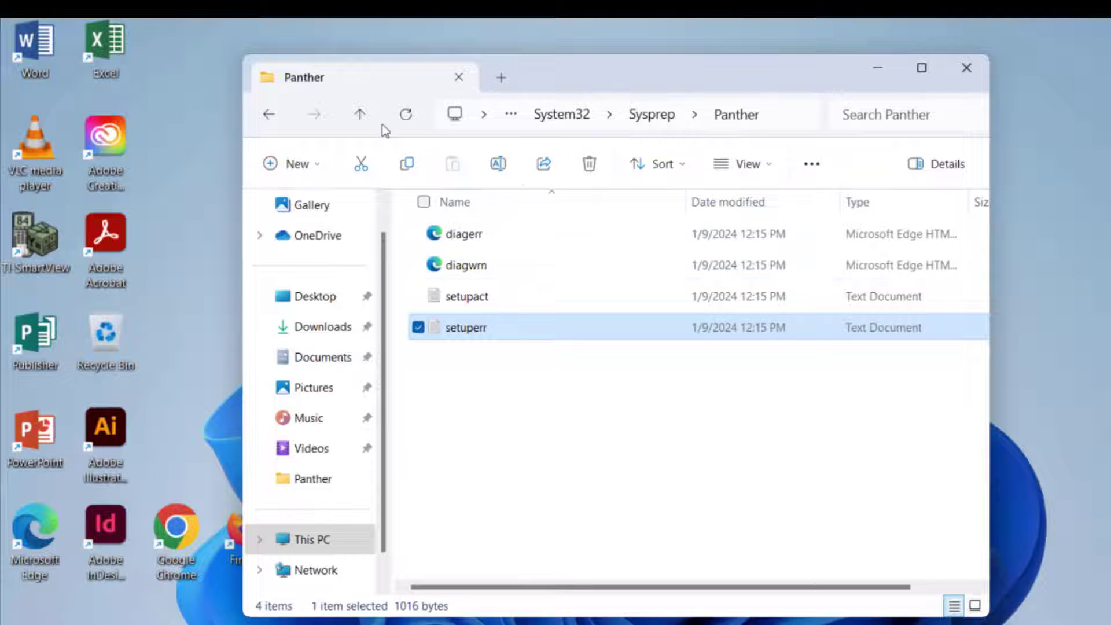
click(371, 120)
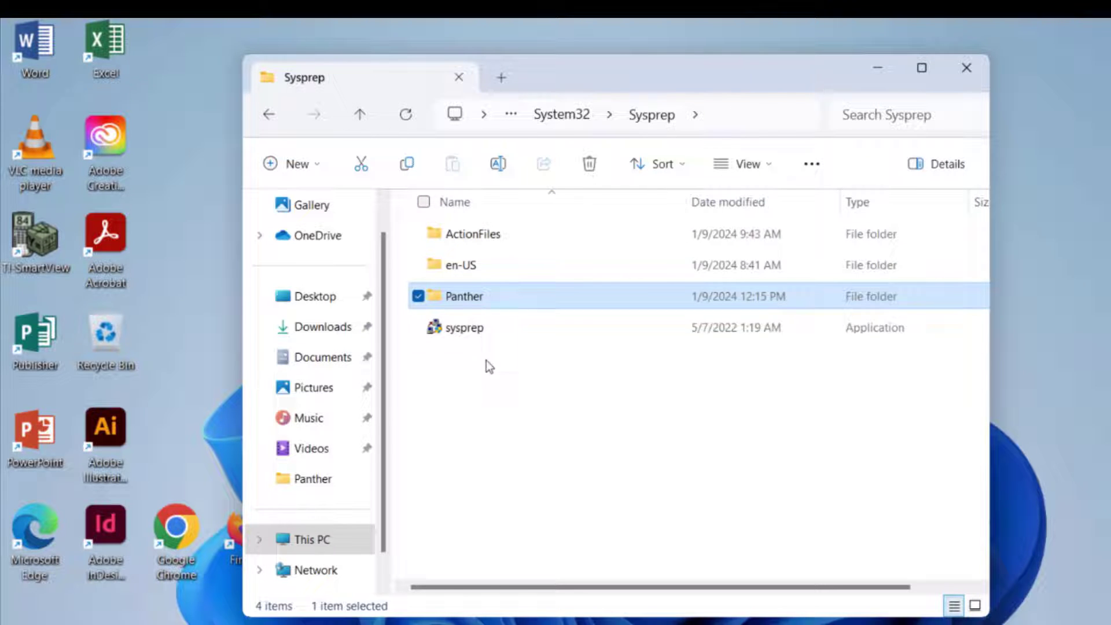
mouse_move(485, 329)
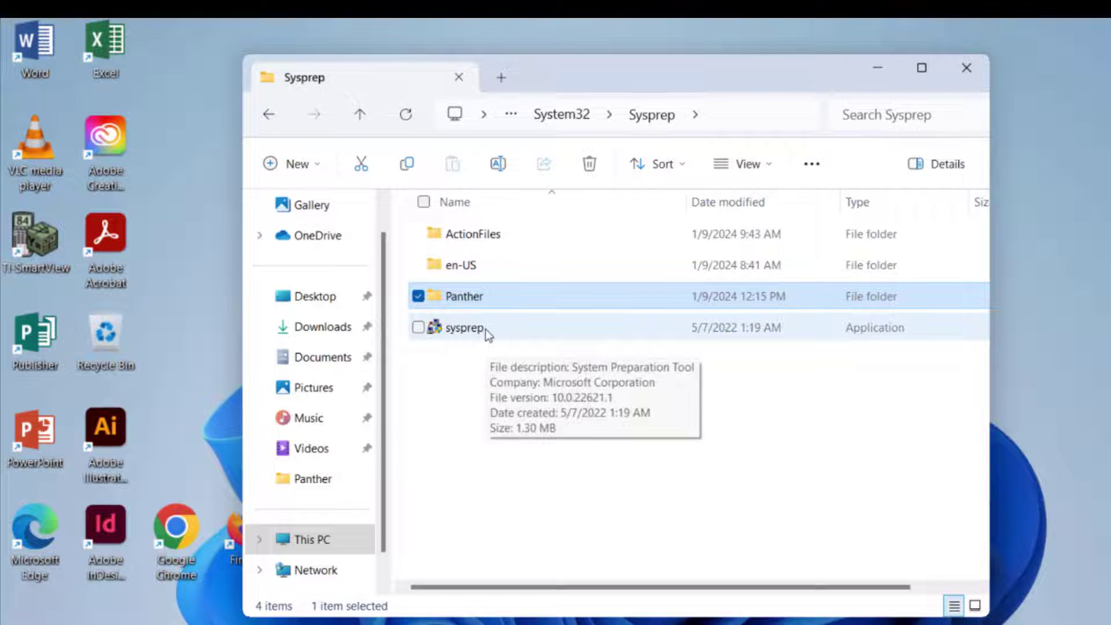
double_click(485, 328)
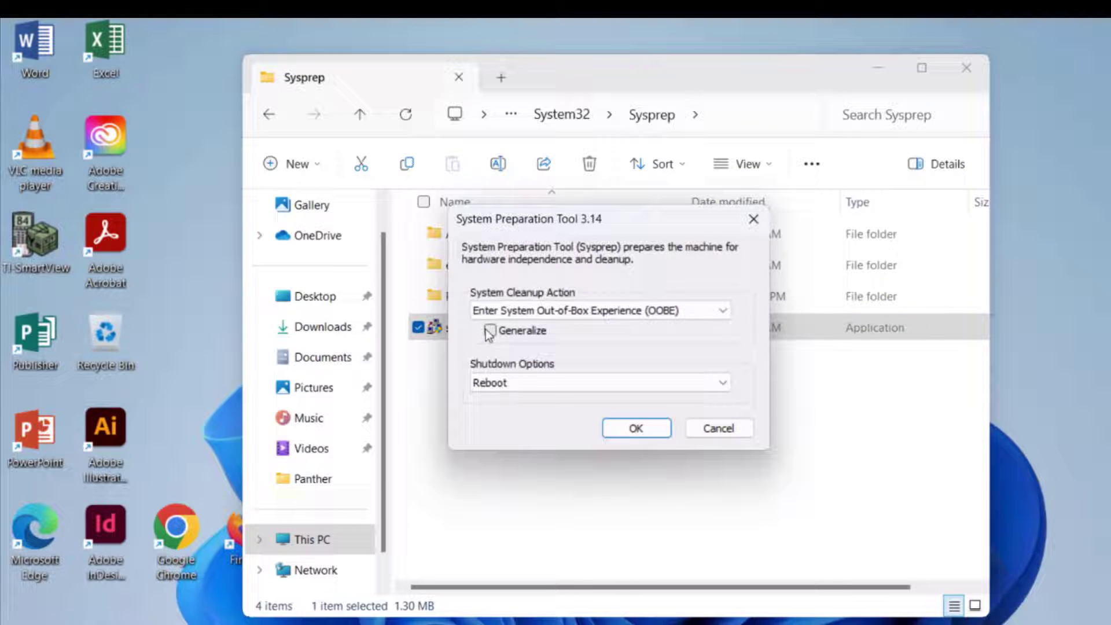
click(491, 330)
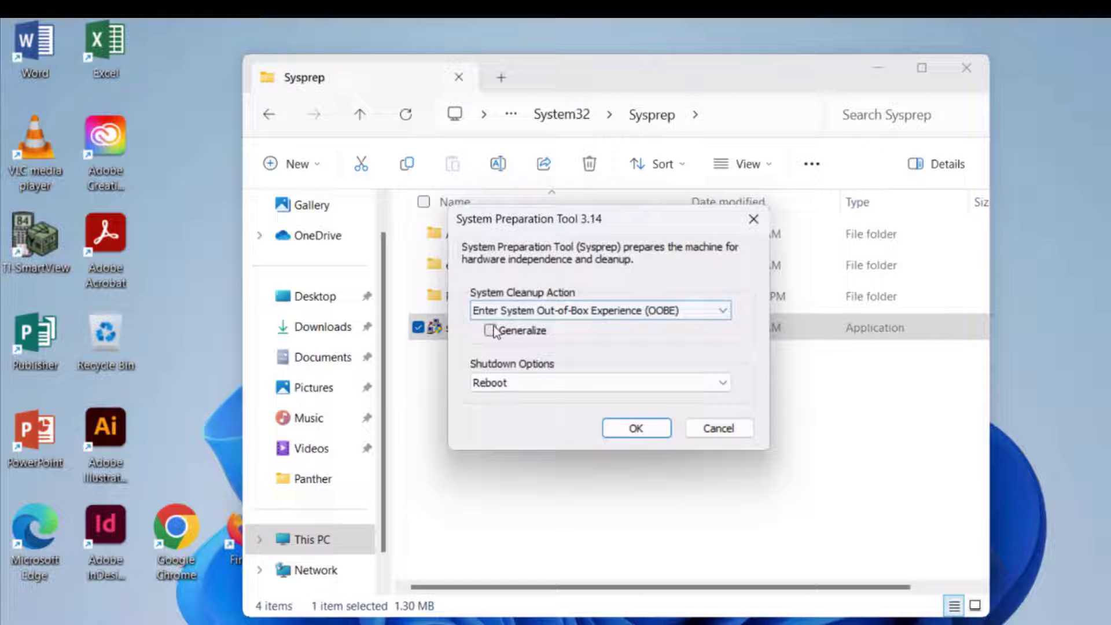
click(510, 382)
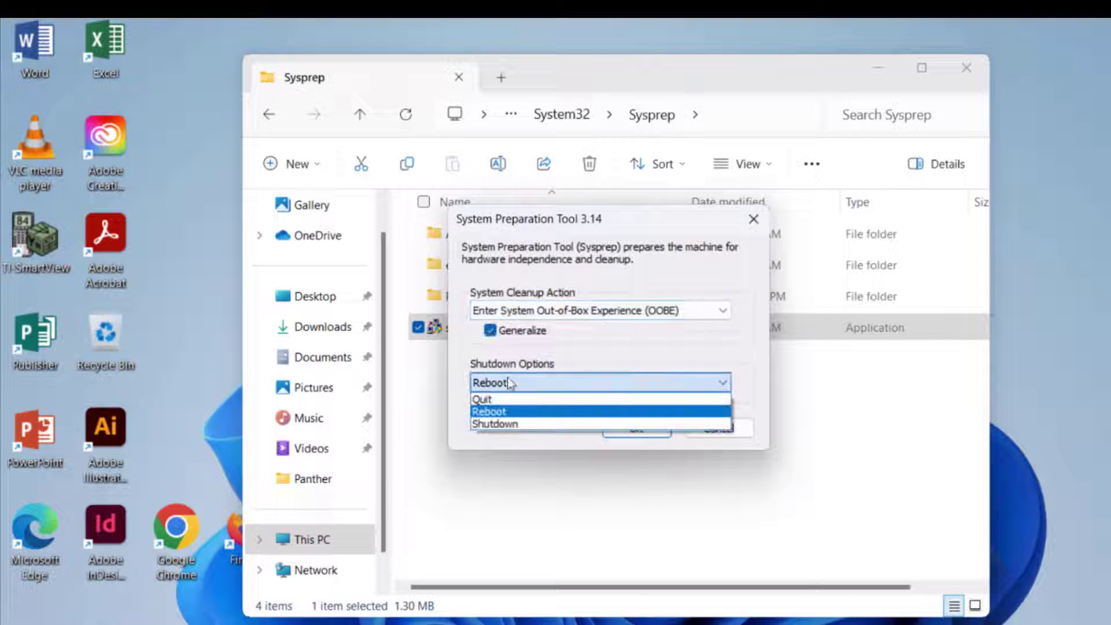
click(515, 424)
click(633, 431)
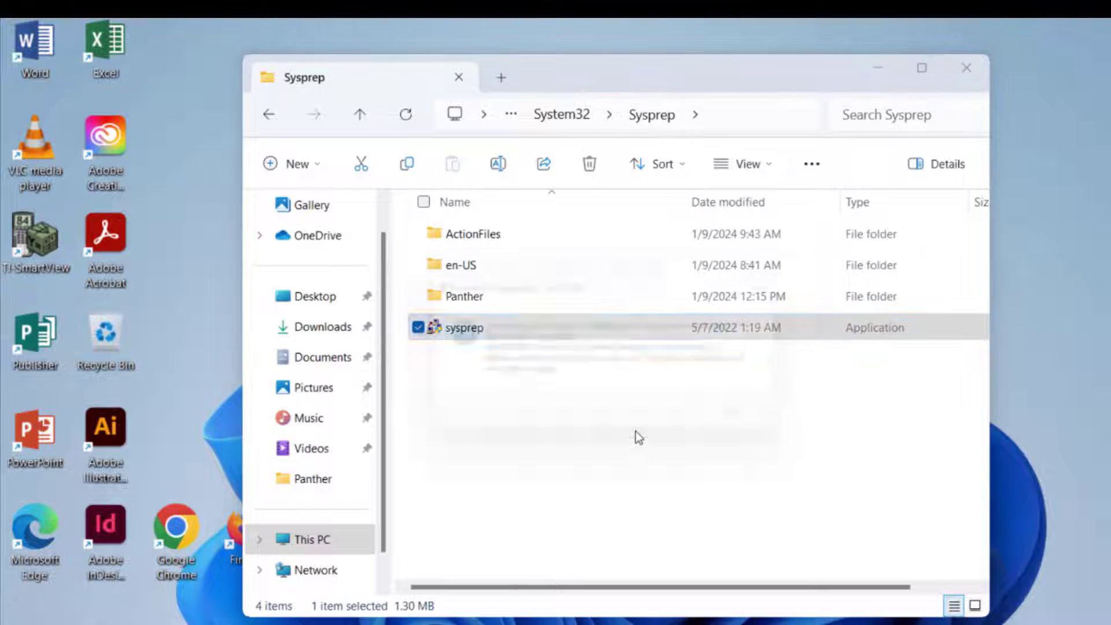
Dismiss the validation error and reopen setuperr.log from the Panther folder
key(Return)
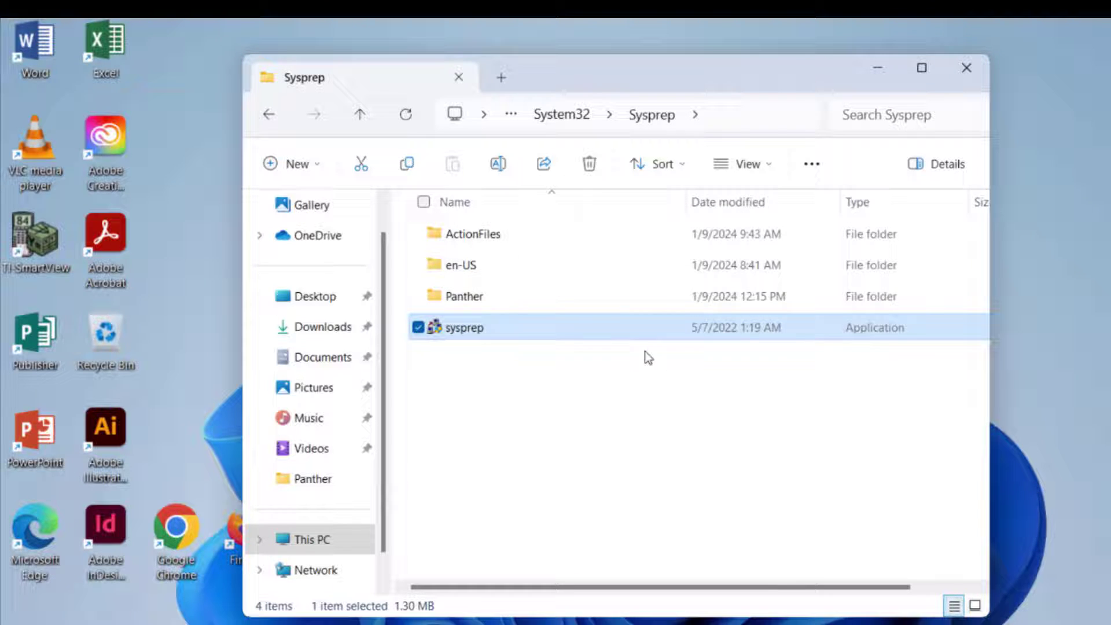
double_click(491, 296)
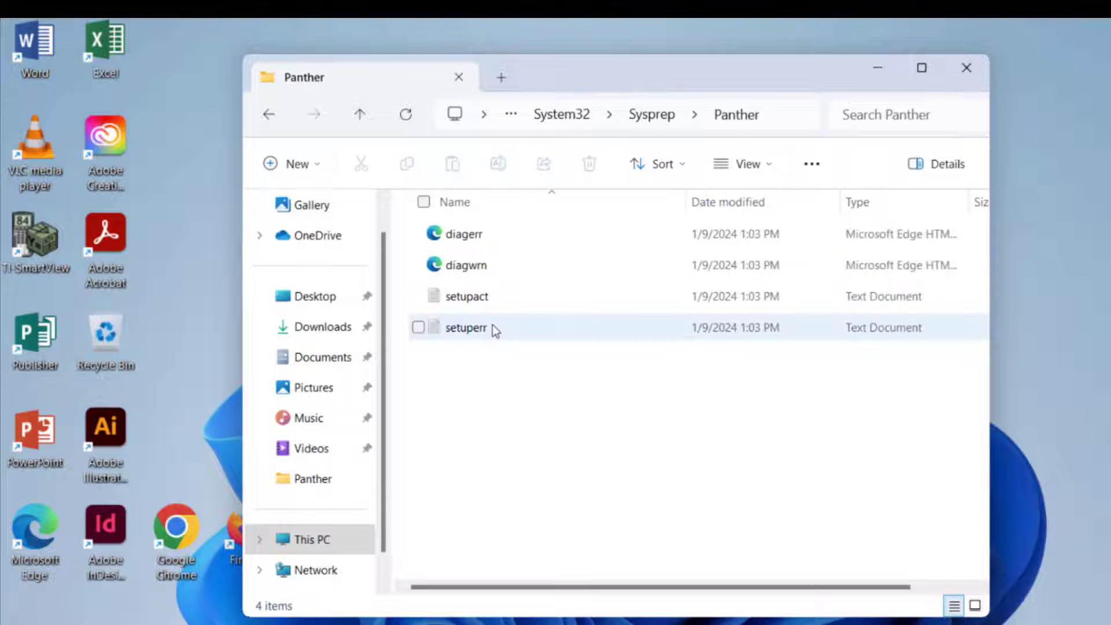
double_click(495, 328)
Highlight the AdobeNotificationClient error line, then the two removal commands in the sc notes
drag(642, 354, 1108, 370)
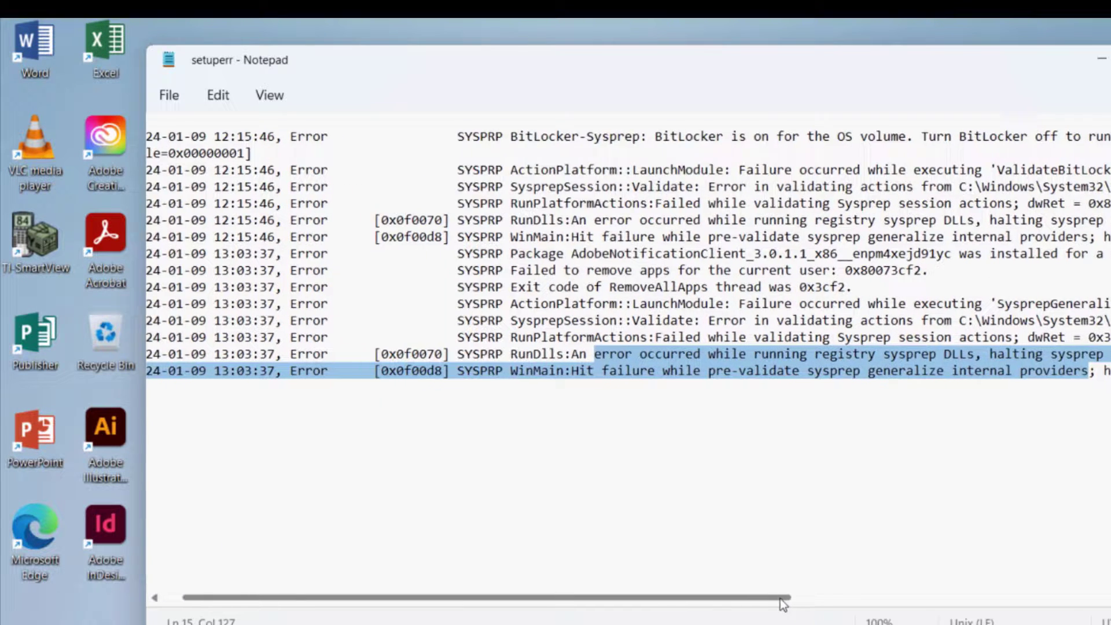
drag(781, 600, 943, 598)
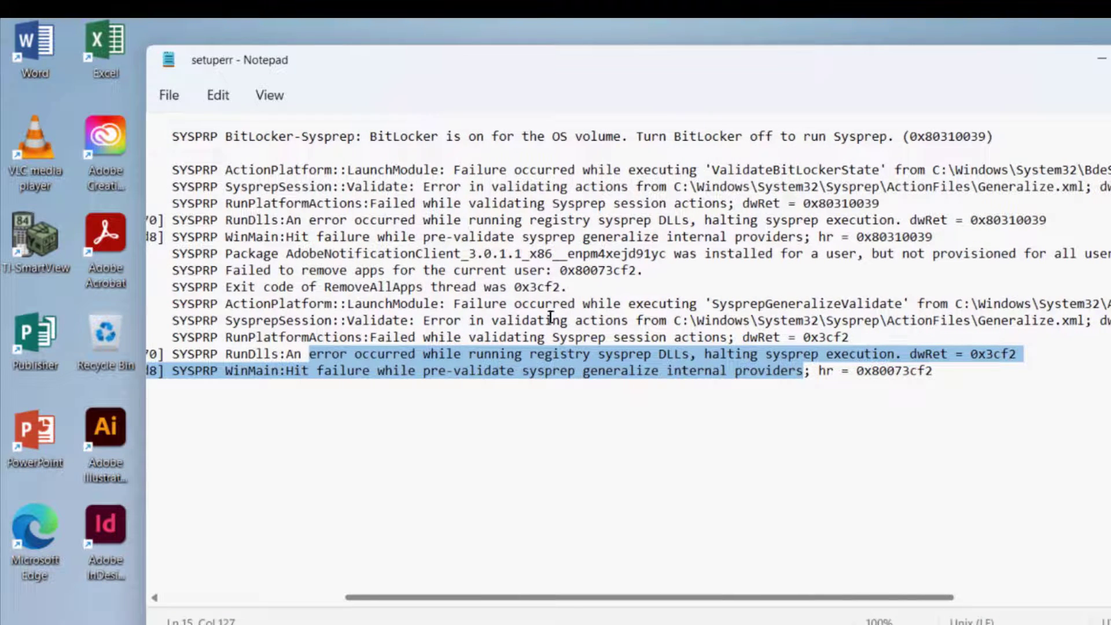
scroll(550, 317, left, 5)
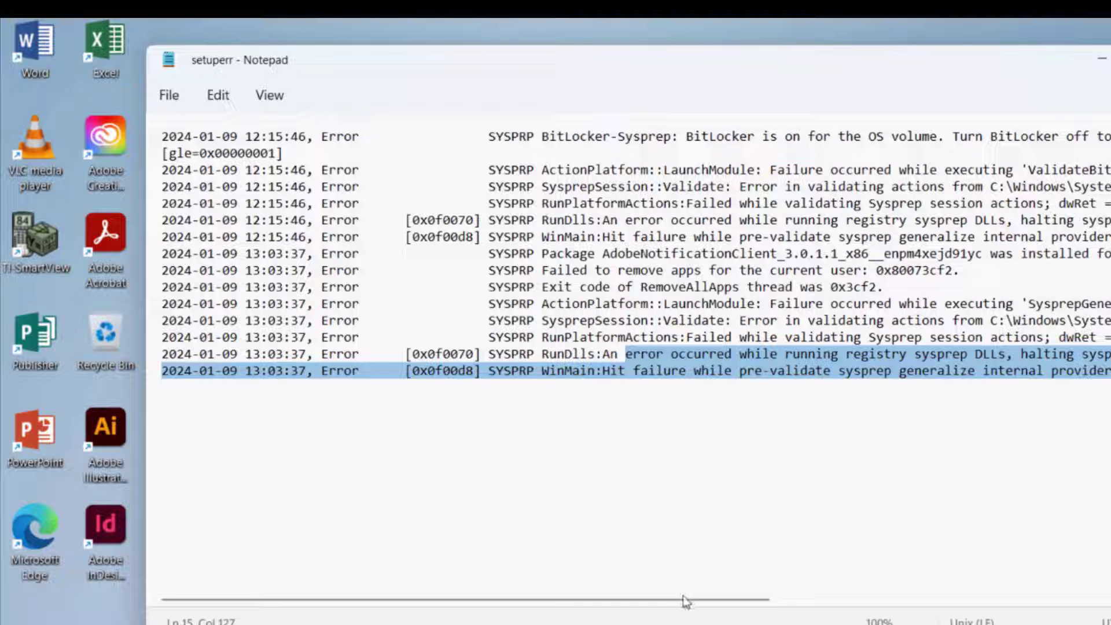
drag(687, 600, 825, 605)
drag(253, 253, 955, 254)
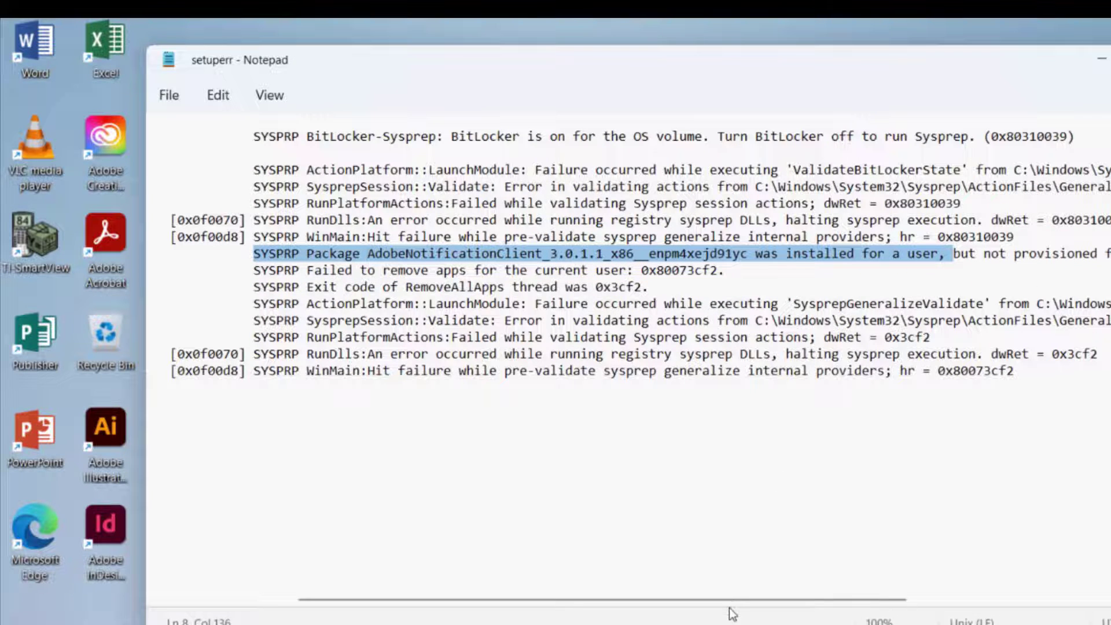
drag(735, 605, 931, 599)
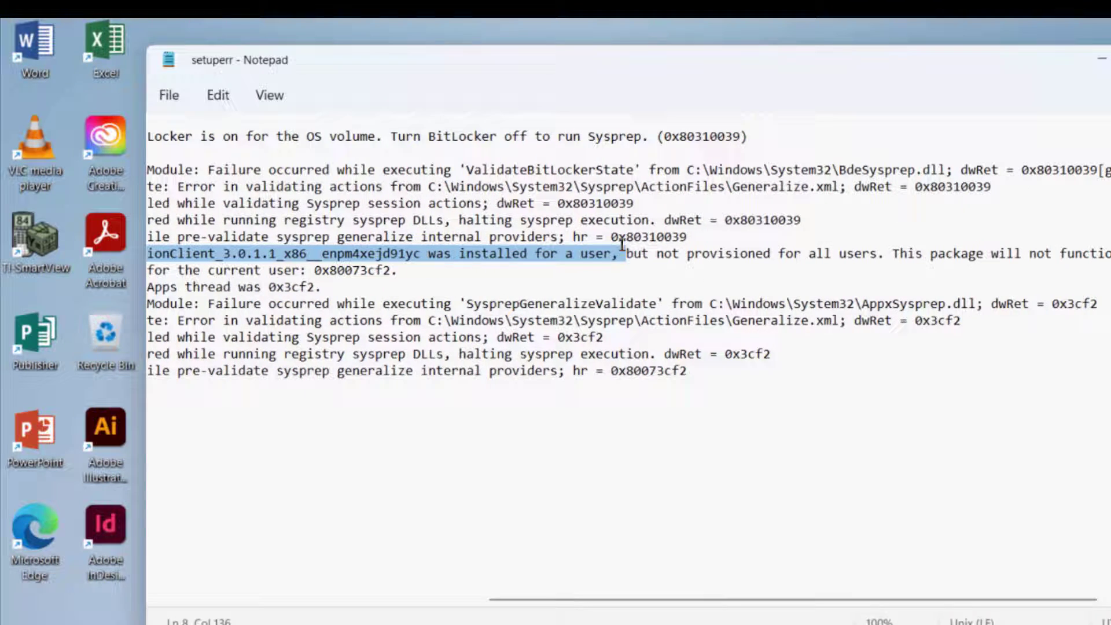
drag(624, 254, 578, 259)
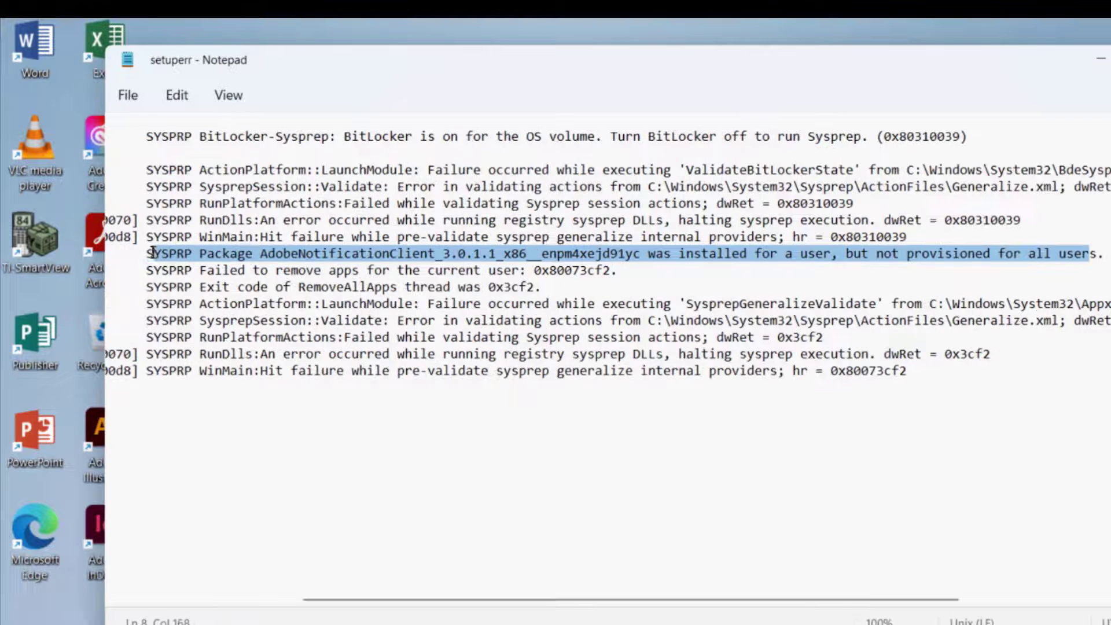
drag(148, 254, 565, 276)
drag(779, 400, 264, 354)
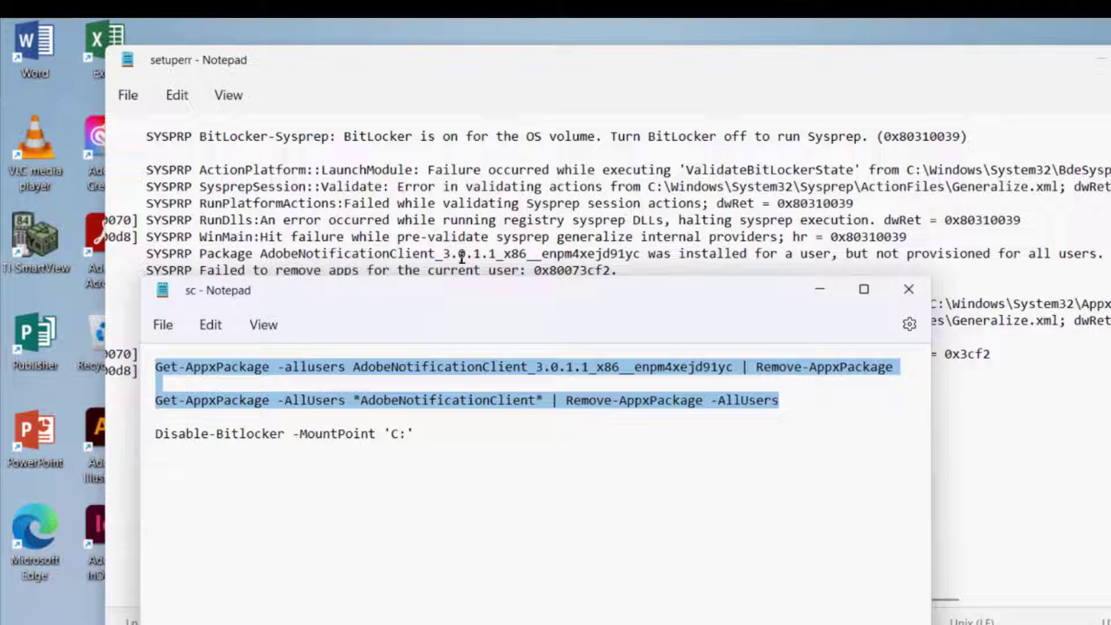
Copy the first Get-AppxPackage removal command for AdobeNotificationClient from the sc notes
click(530, 370)
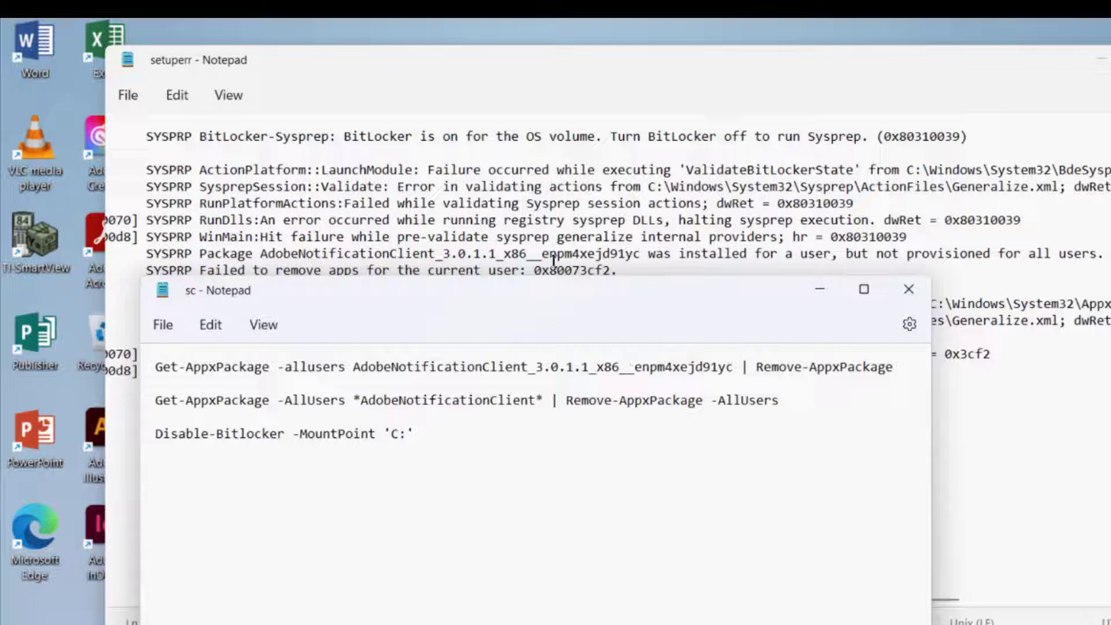
drag(437, 253, 634, 253)
key(alt+Tab)
drag(796, 382, 145, 362)
right_click(415, 366)
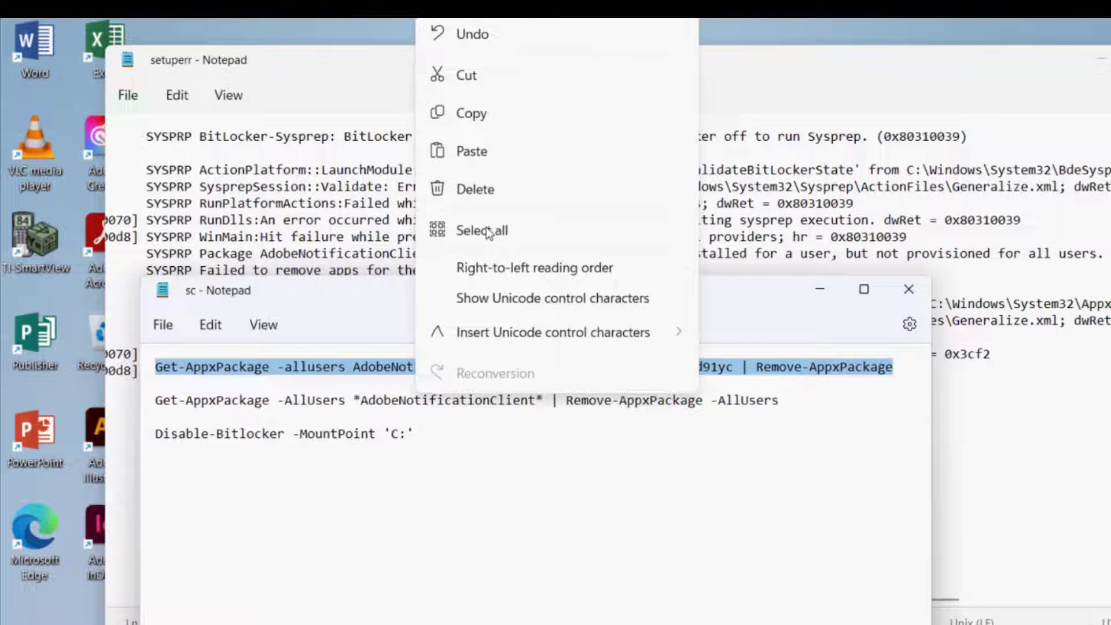
click(478, 116)
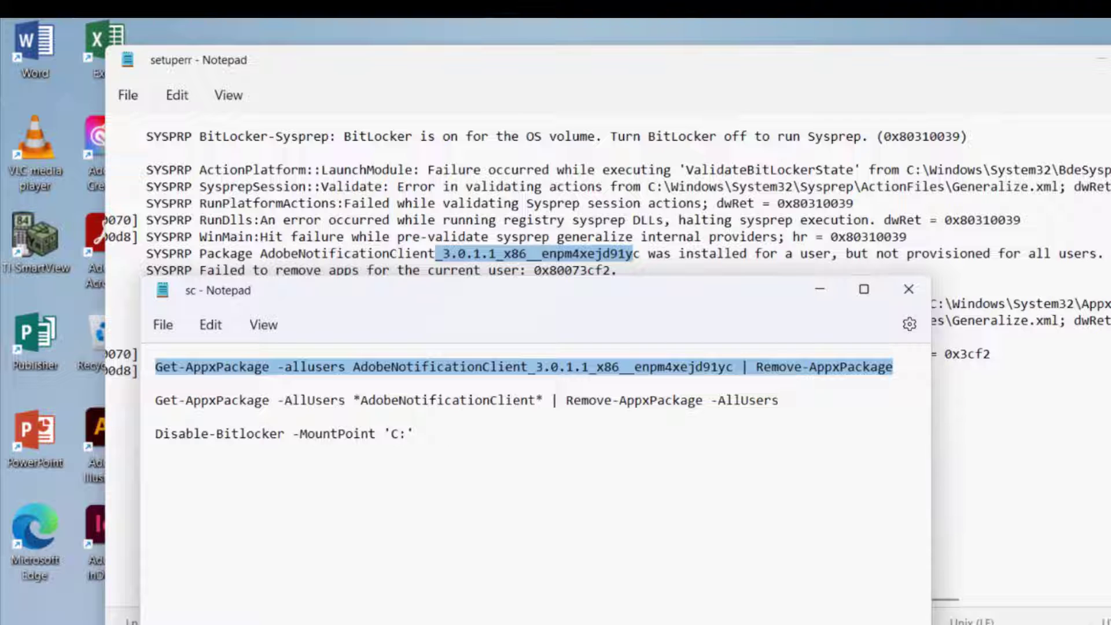
key(super)
Open PowerShell as administrator and paste in the first AdobeNotificationClient removal command
text(po)
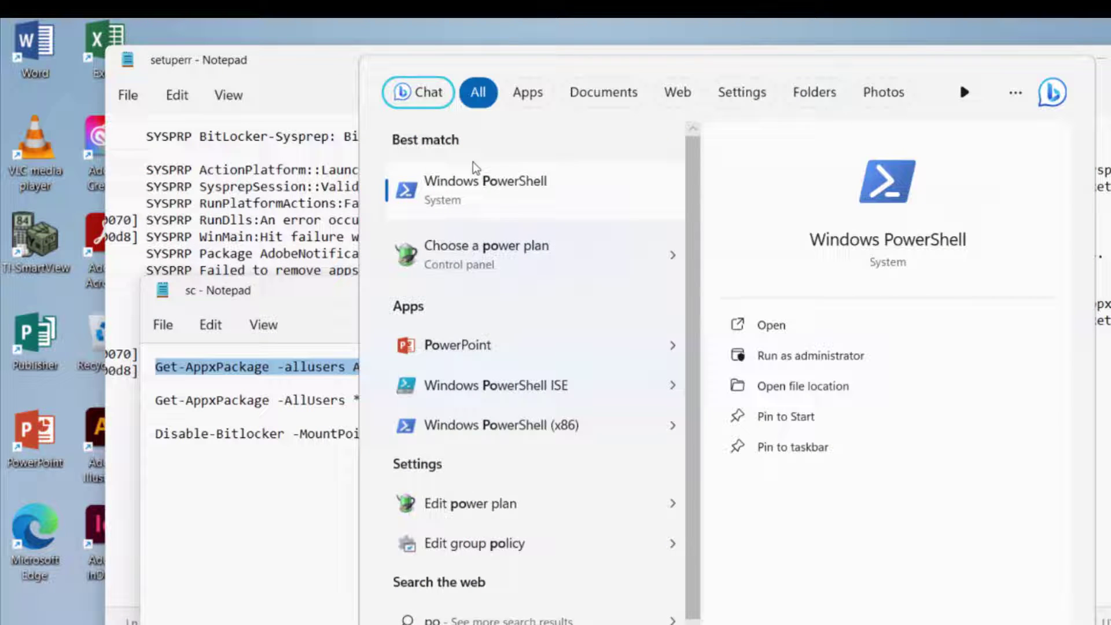
right_click(515, 186)
click(573, 212)
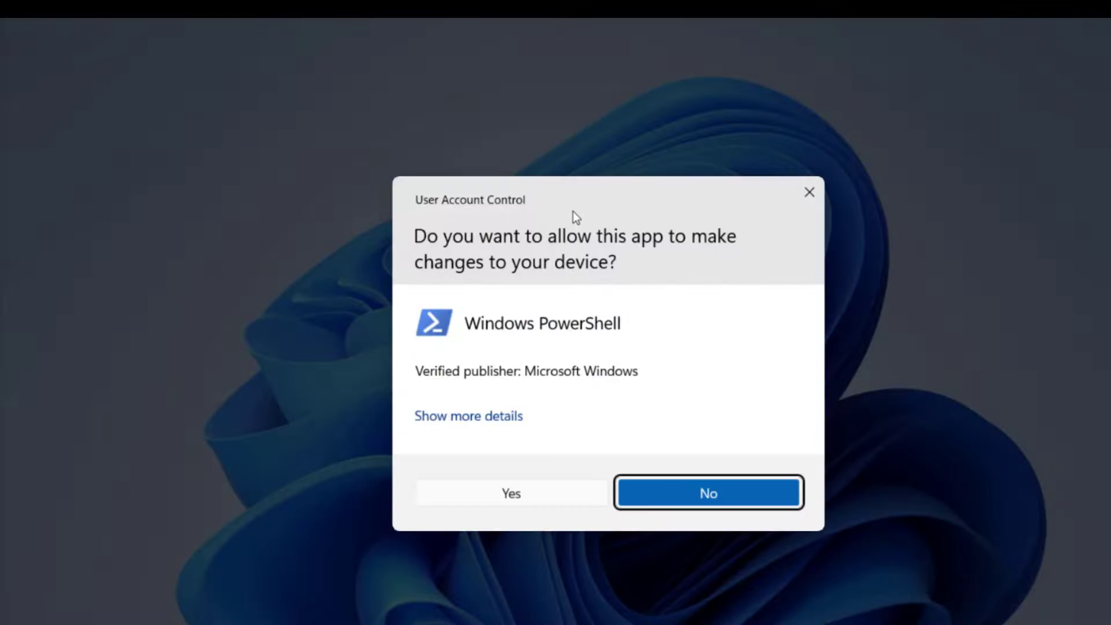
click(547, 497)
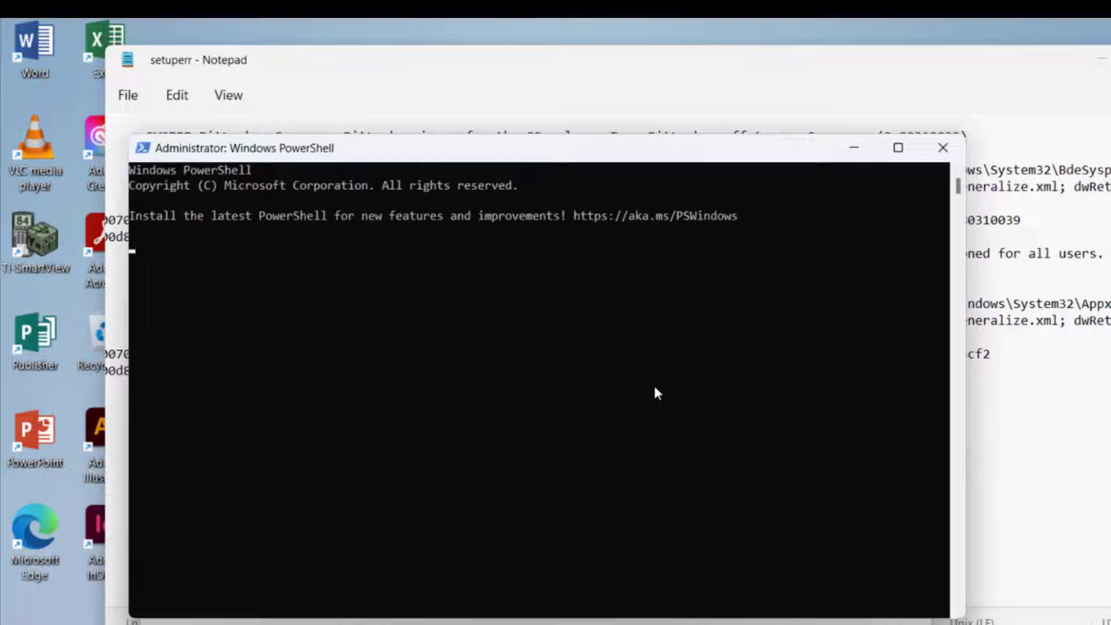
right_click(580, 370)
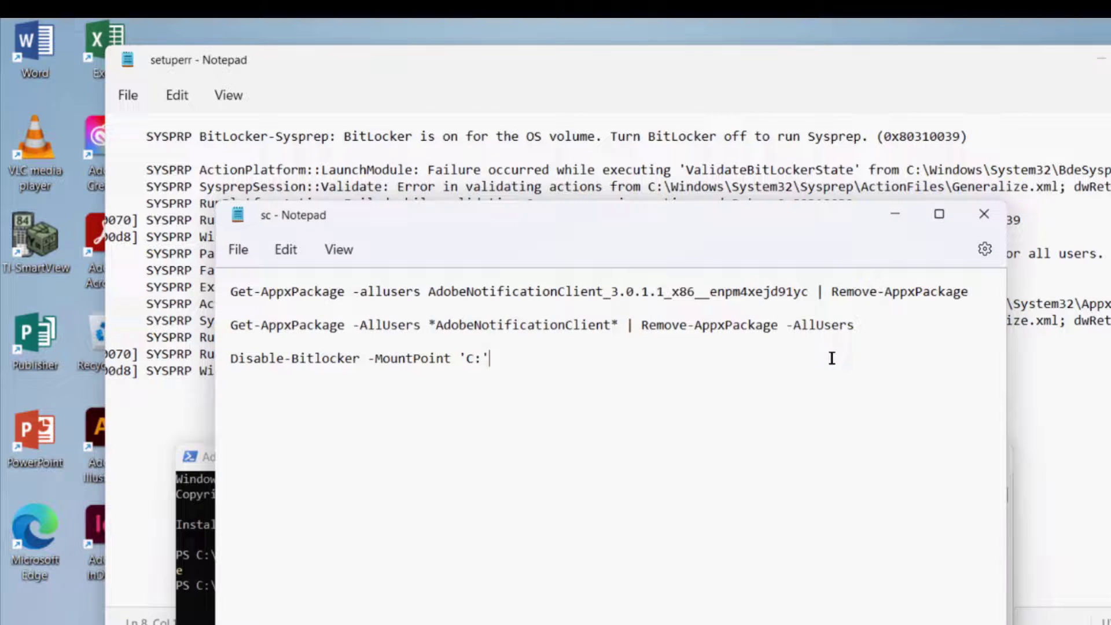
Copy the -AllUsers wildcard removal command from the notes and paste it into PowerShell
triple_click(860, 329)
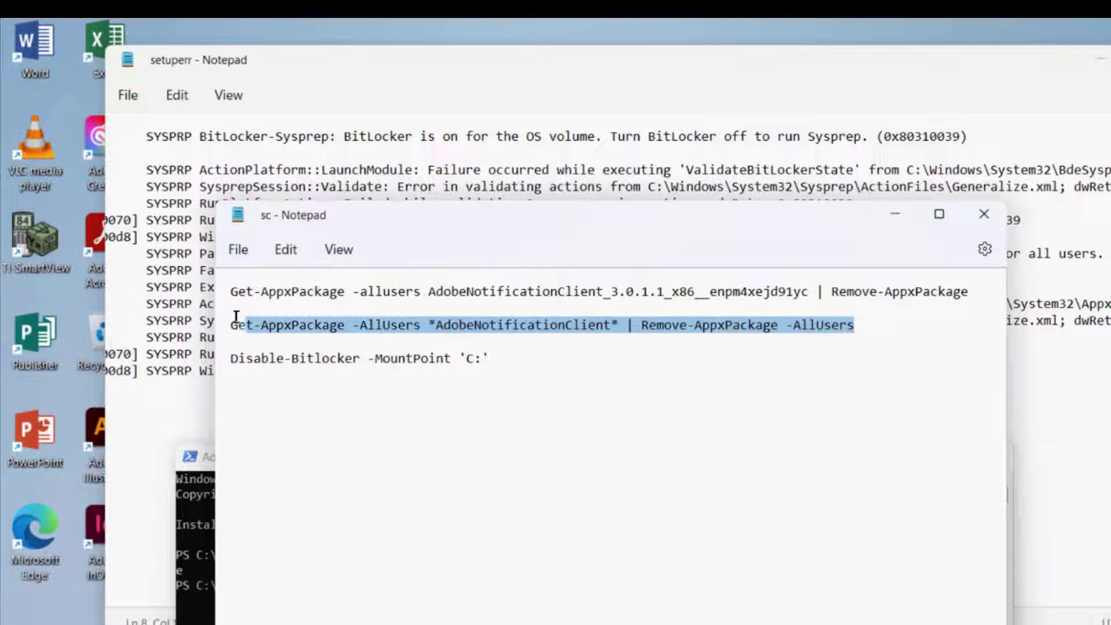
right_click(240, 325)
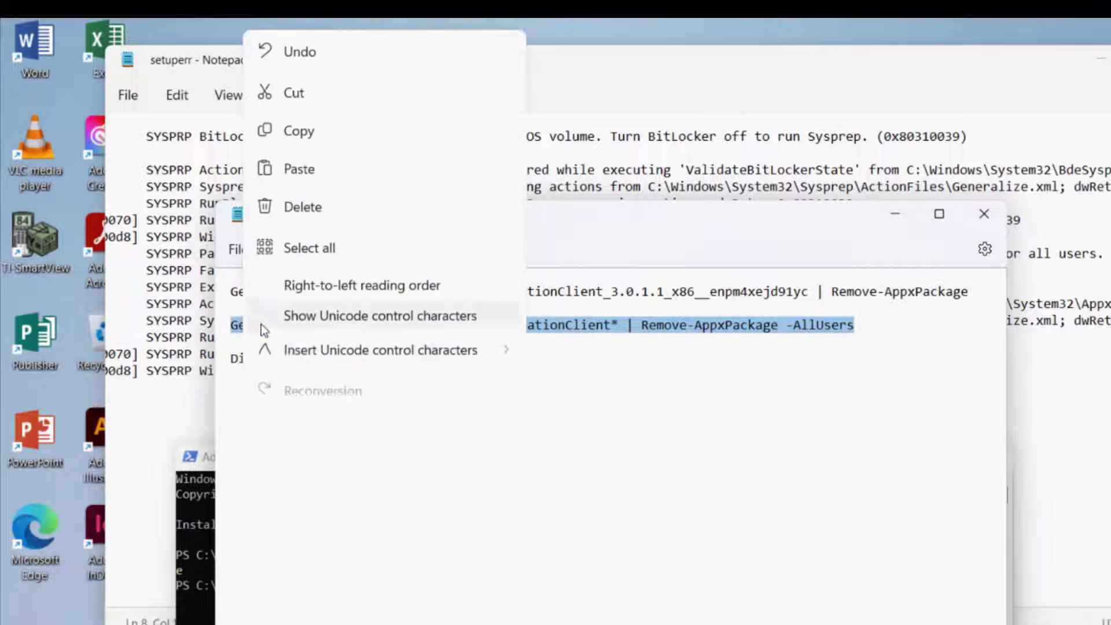
click(313, 120)
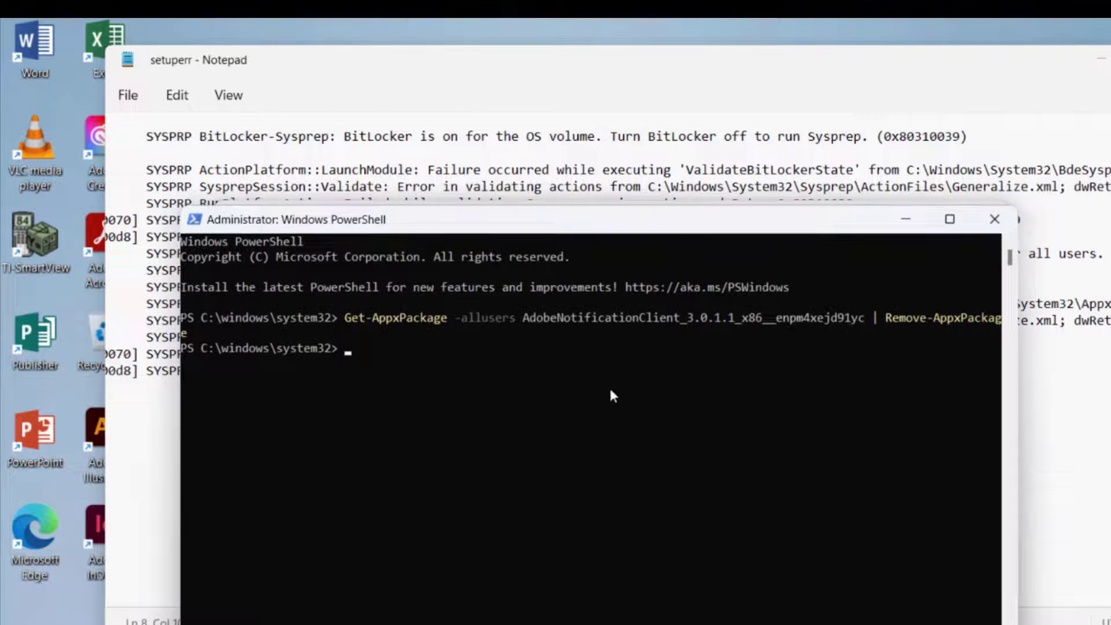
right_click(609, 385)
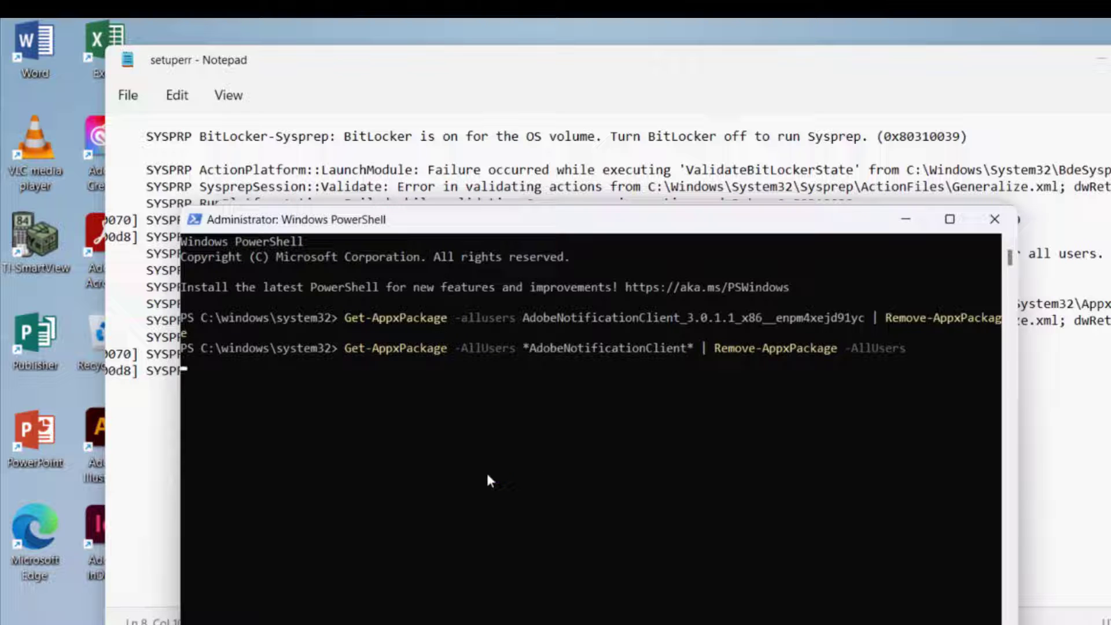
Launch sysprep from the System32\Sysprep folder in File Explorer
click(906, 220)
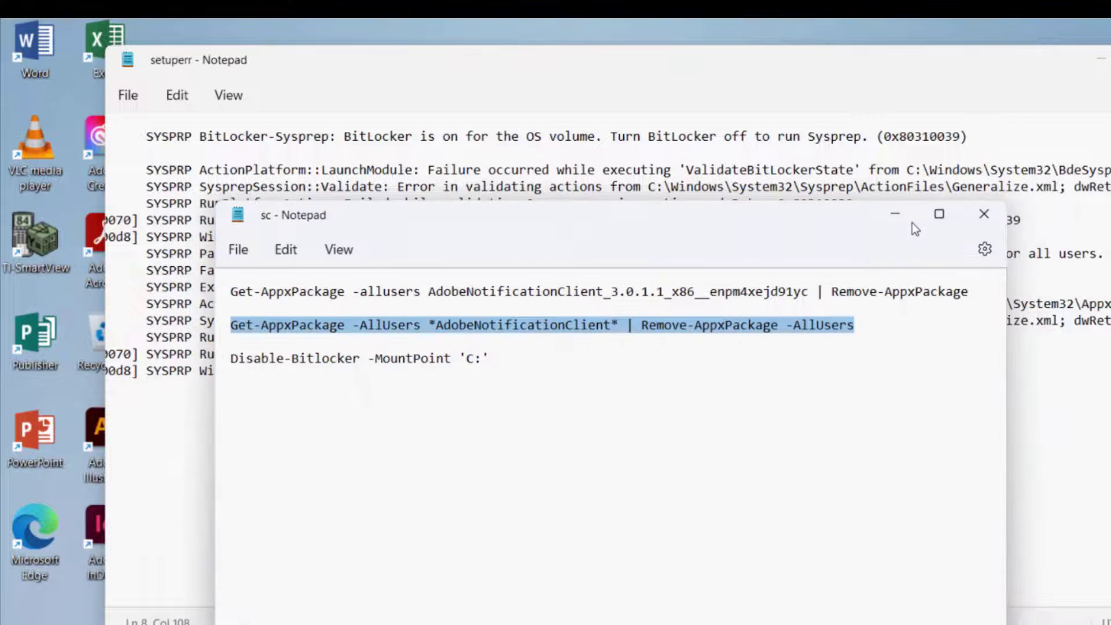
key(alt+Tab)
click(359, 114)
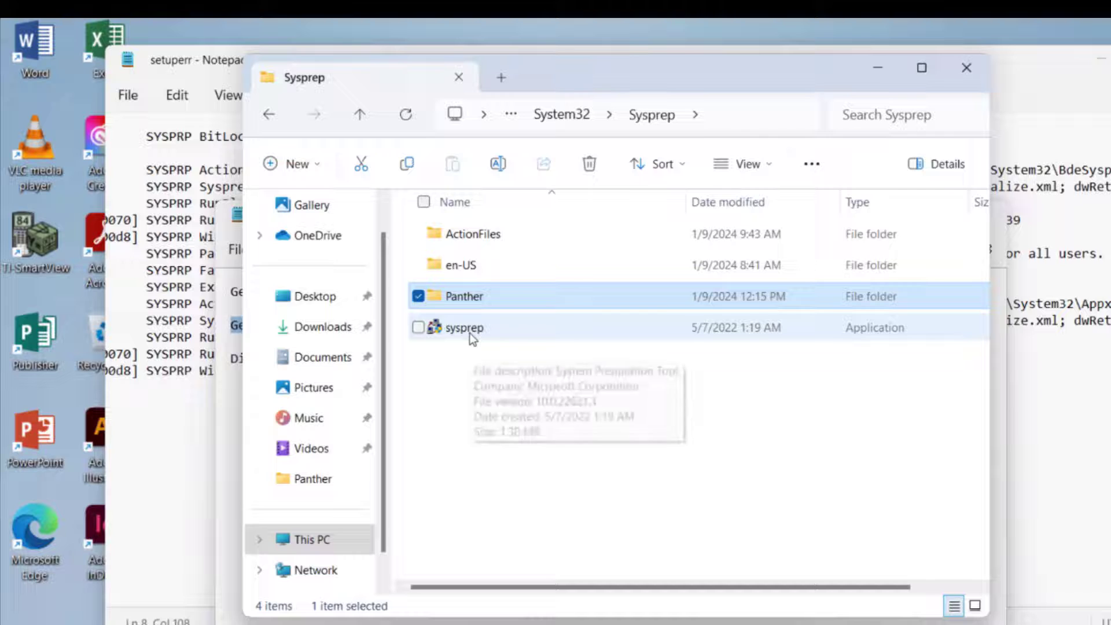
click(478, 335)
double_click(501, 329)
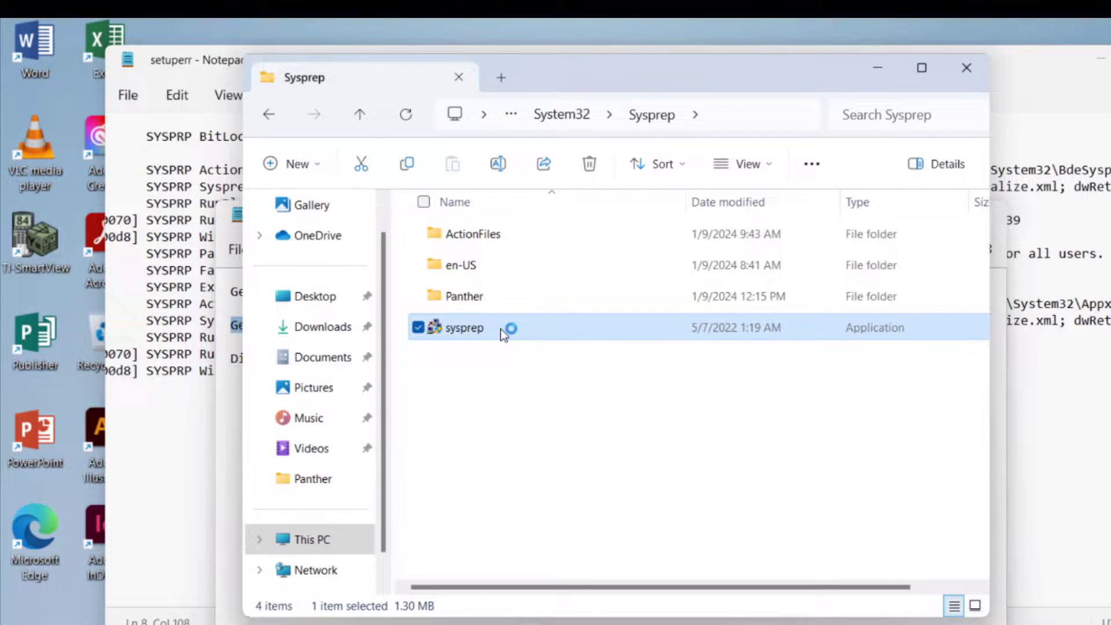
Run Sysprep with Out-of-Box Experience, Generalize checked and Shutdown as the shutdown option
click(515, 331)
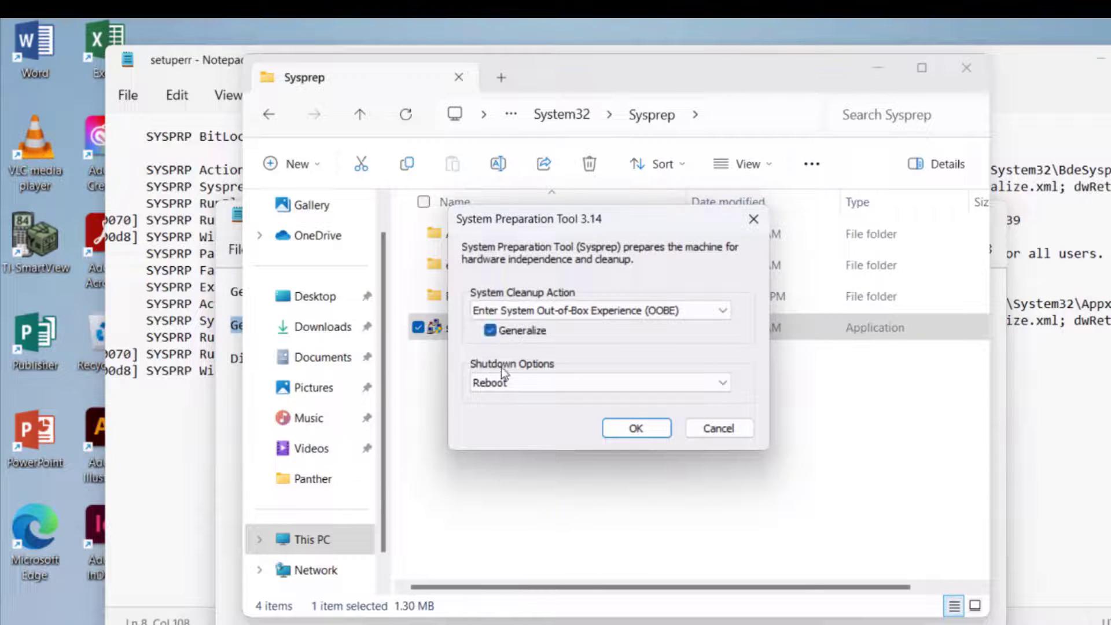
click(501, 381)
click(496, 424)
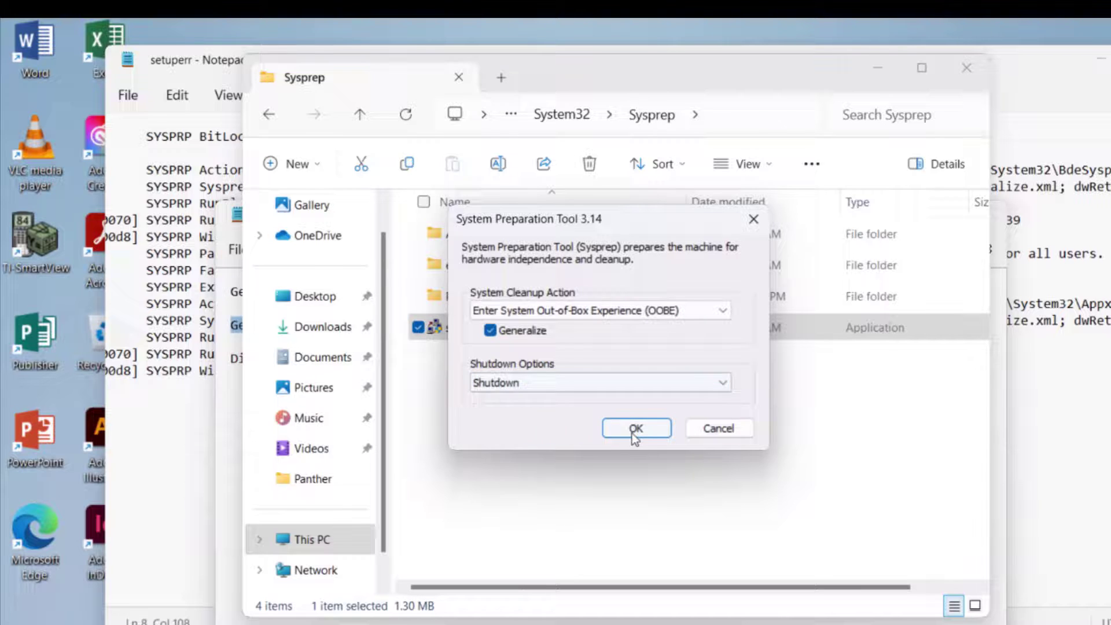
click(636, 430)
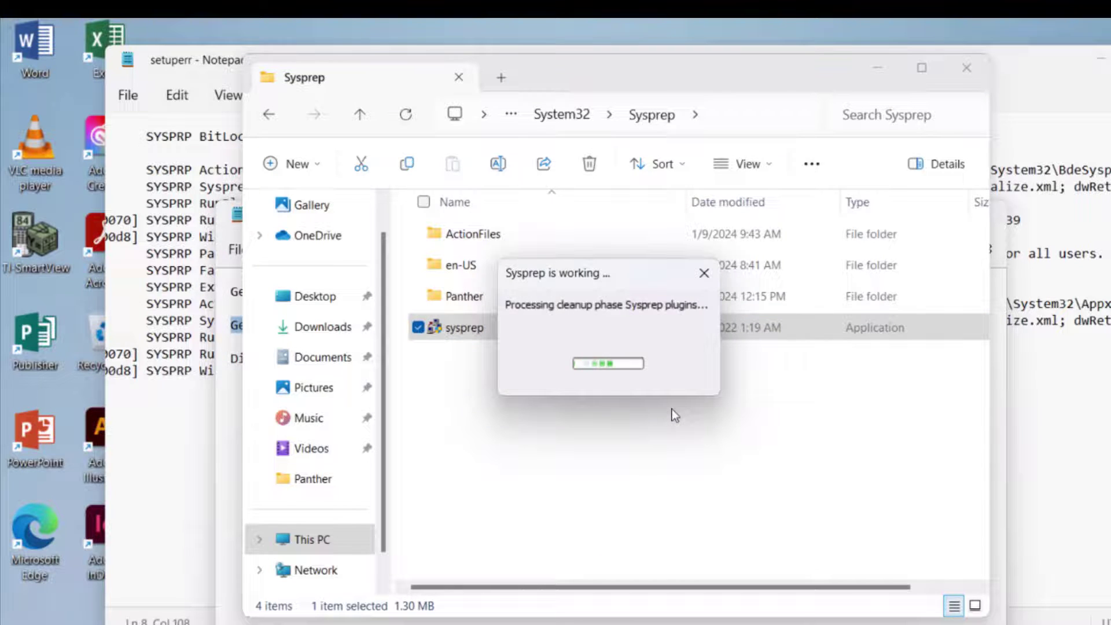